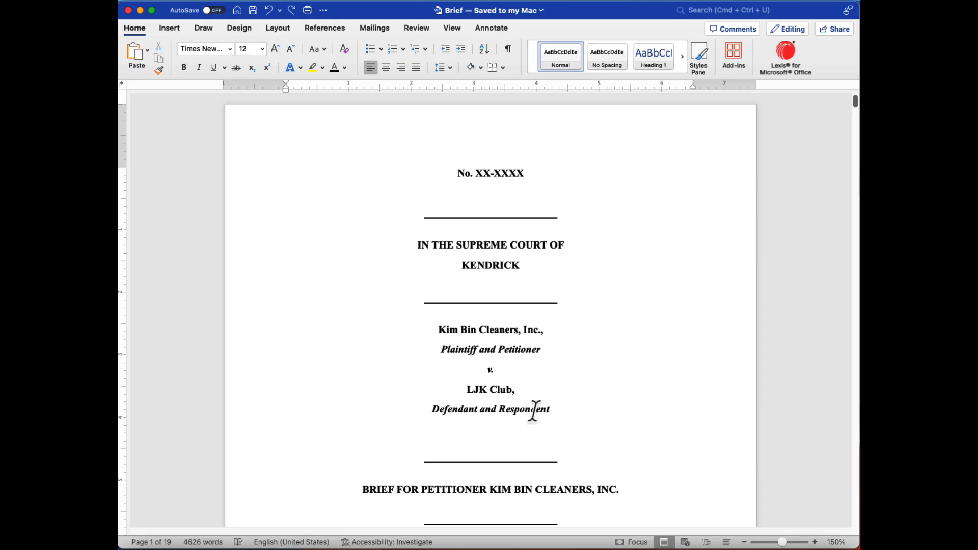
Insert a Next Page section break directly before the "Questions Presented" heading, after the cover page.
{"action": "scroll", "coordinate": [533, 411], "scroll_direction": "down", "scroll_amount": 1}
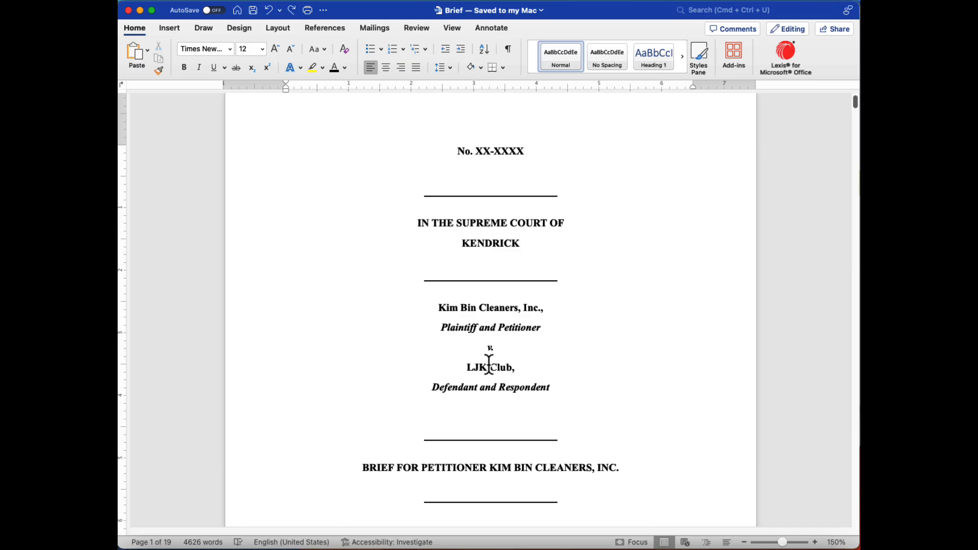
{"action": "scroll", "coordinate": [489, 364], "scroll_direction": "down", "scroll_amount": 8}
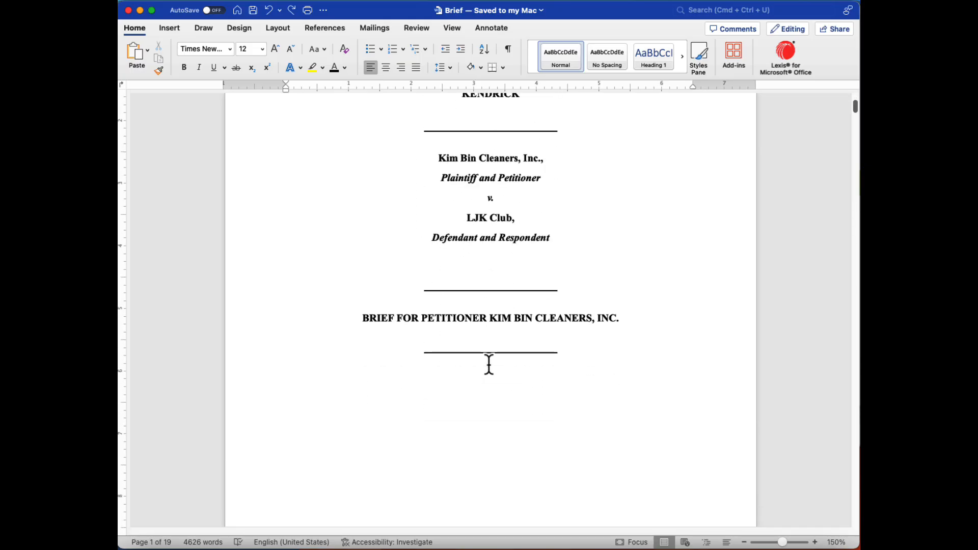
{"action": "scroll", "coordinate": [489, 365], "scroll_direction": "down", "scroll_amount": 8}
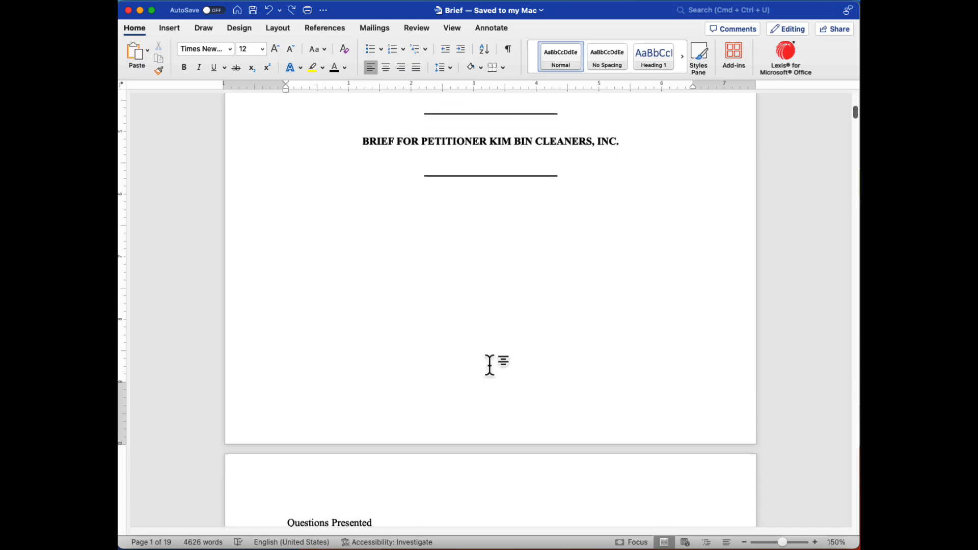
{"action": "scroll", "coordinate": [489, 364], "scroll_direction": "down", "scroll_amount": 1}
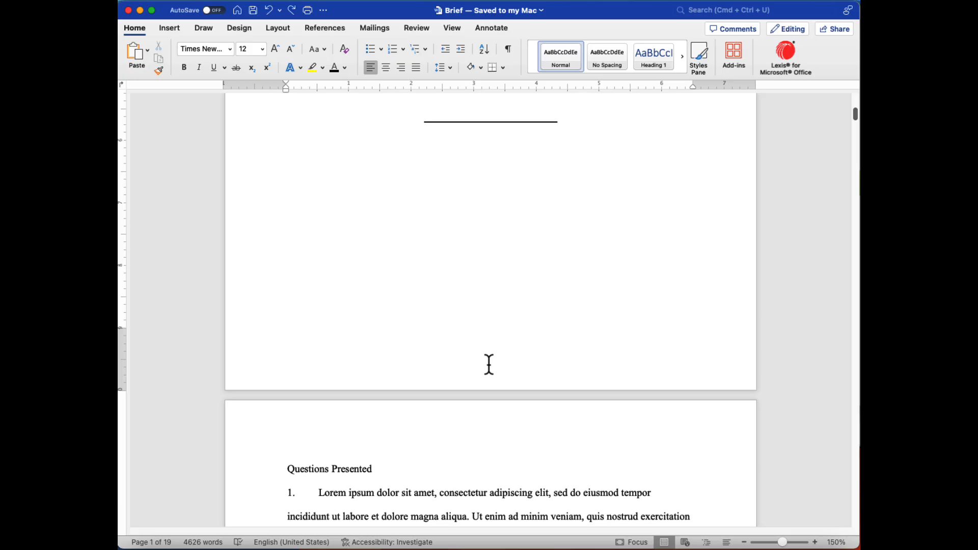
{"action": "left_click", "coordinate": [287, 469]}
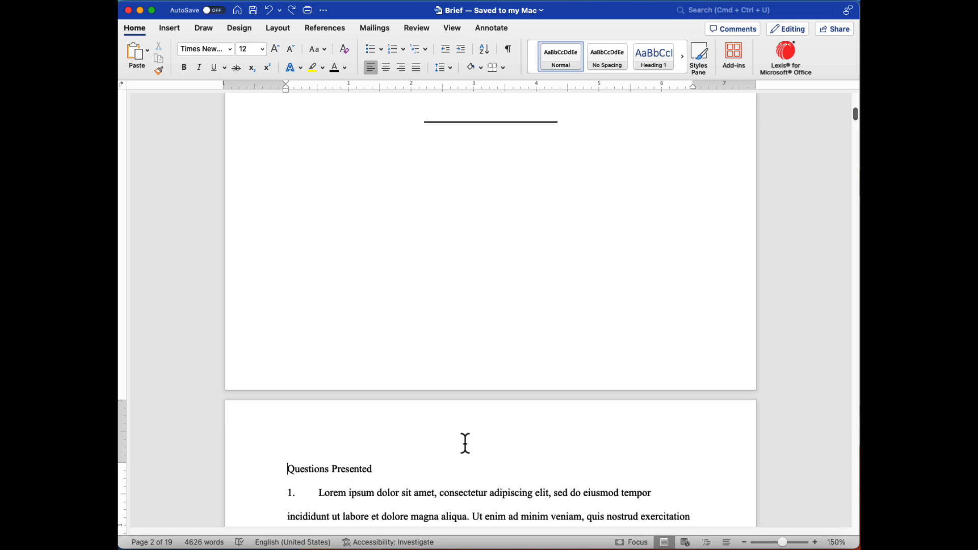
{"action": "left_click", "coordinate": [281, 30]}
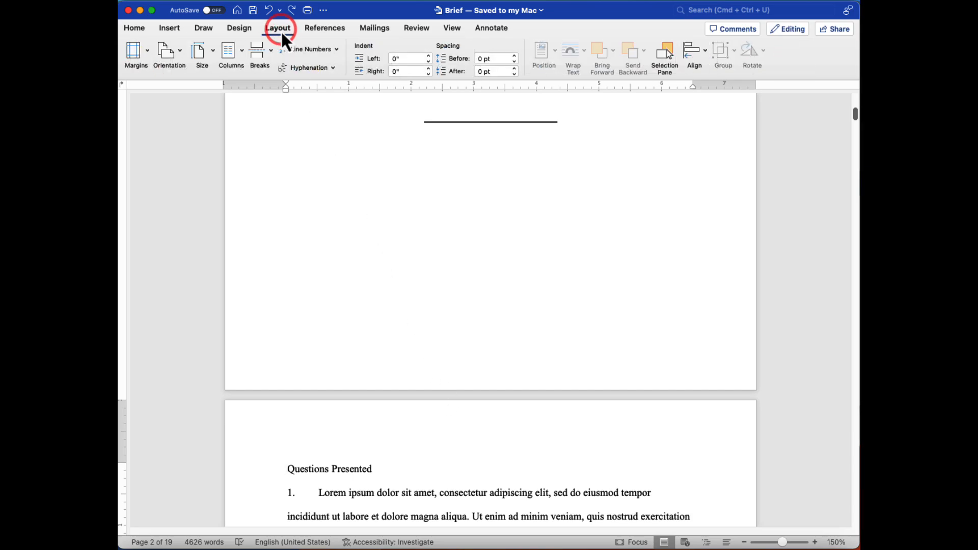
{"action": "left_click", "coordinate": [270, 53]}
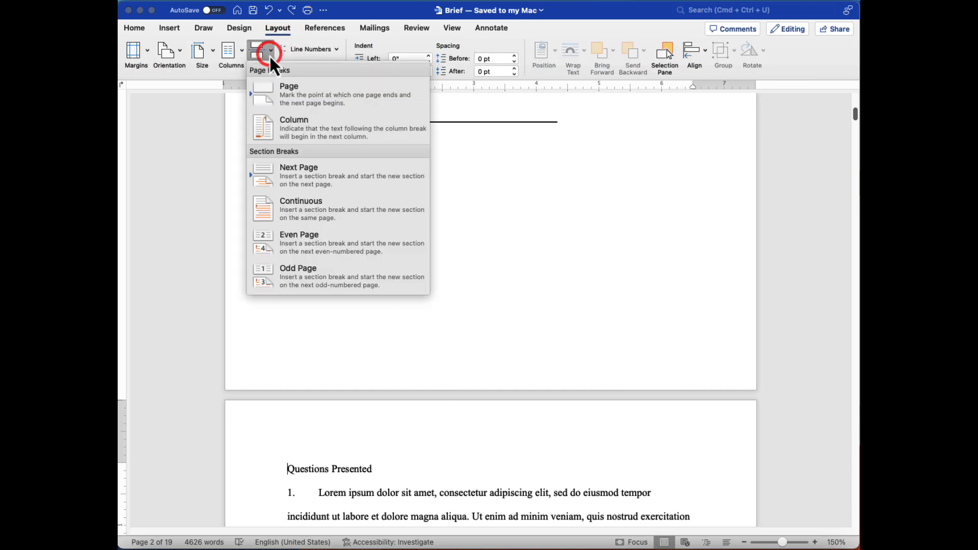
{"action": "left_click", "coordinate": [268, 183]}
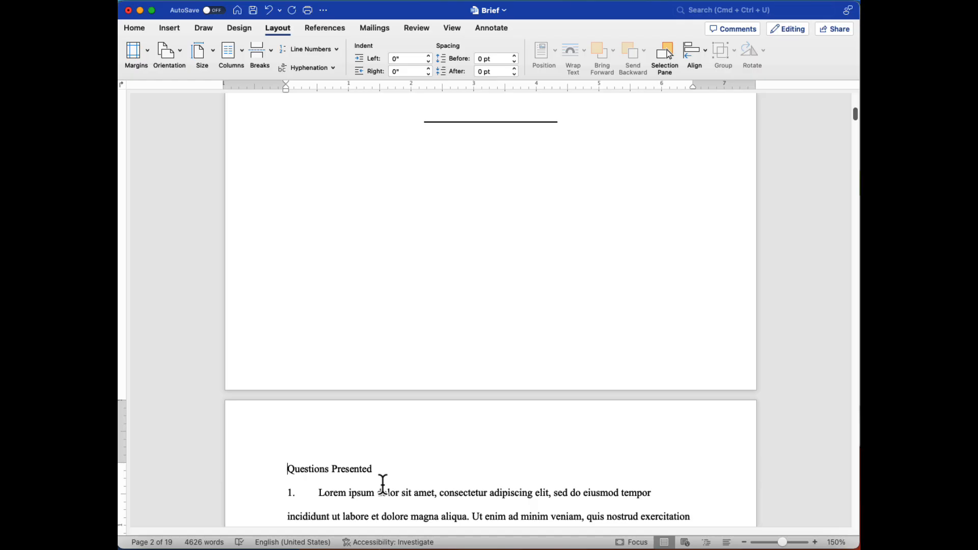
Show the formatting marks to check the section break at the end of the cover page, and hide them again.
{"action": "left_click", "coordinate": [135, 29]}
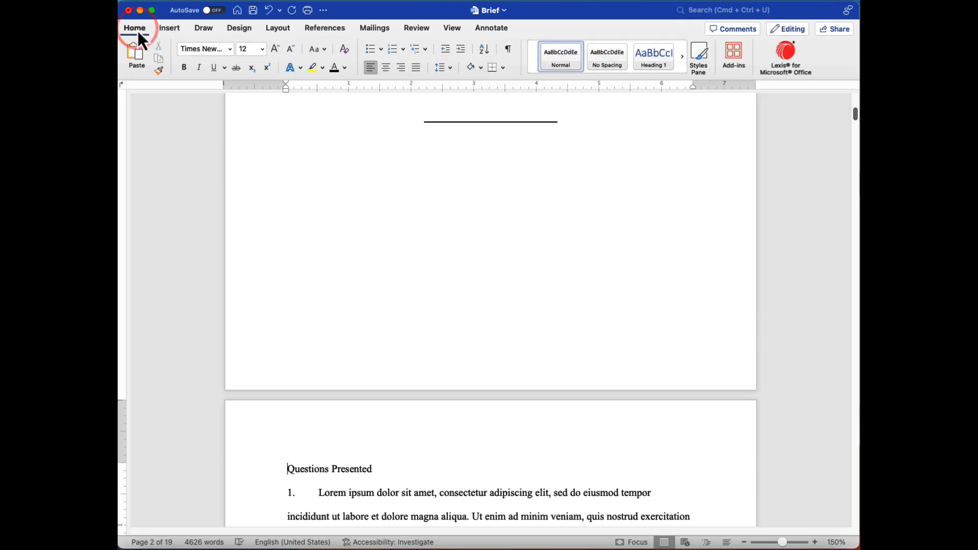
{"action": "left_click", "coordinate": [509, 51]}
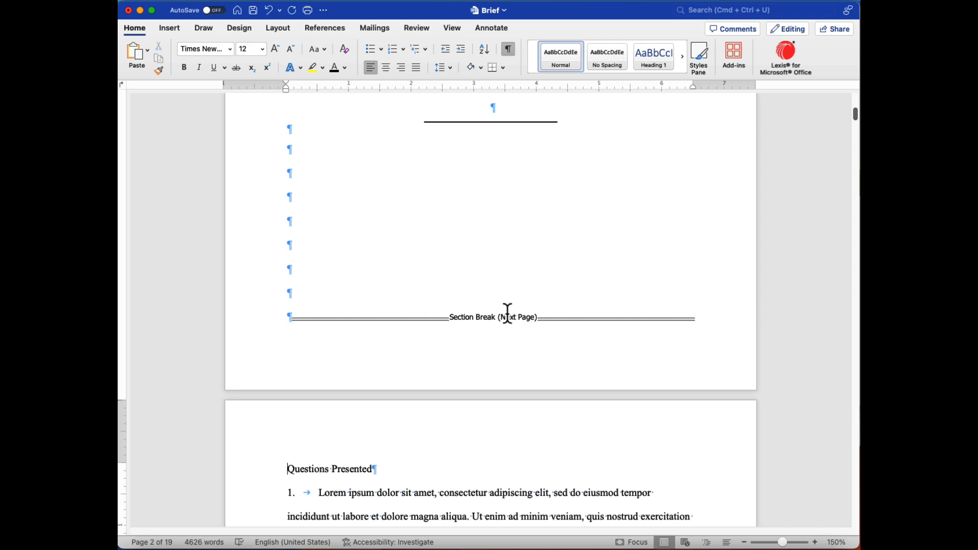
{"action": "scroll", "coordinate": [508, 314], "scroll_direction": "up", "scroll_amount": 3}
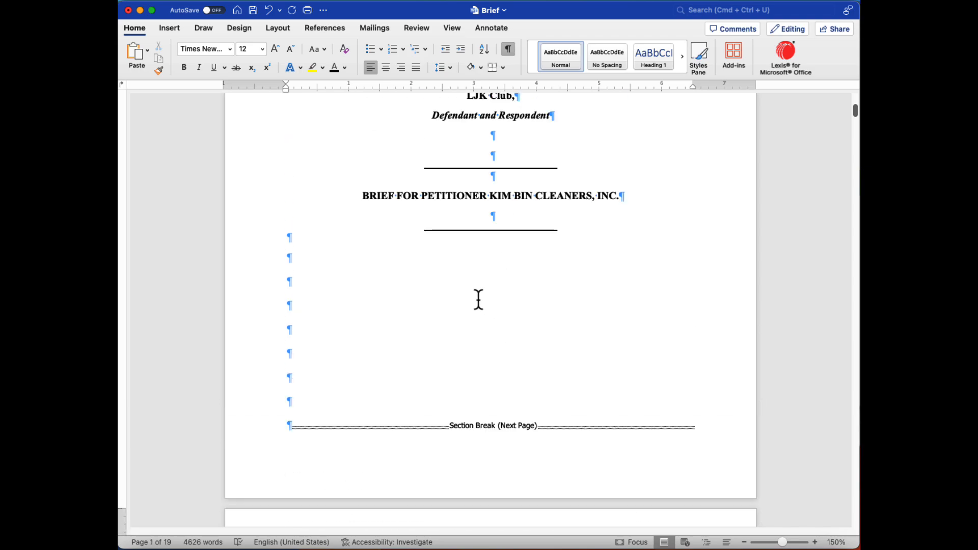
{"action": "scroll", "coordinate": [478, 300], "scroll_direction": "down", "scroll_amount": 6}
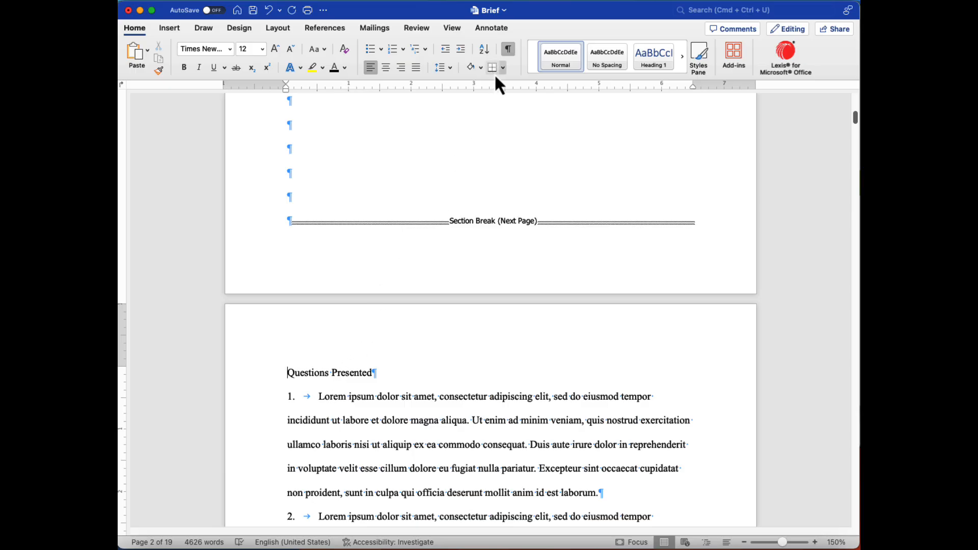
{"action": "left_click", "coordinate": [507, 49]}
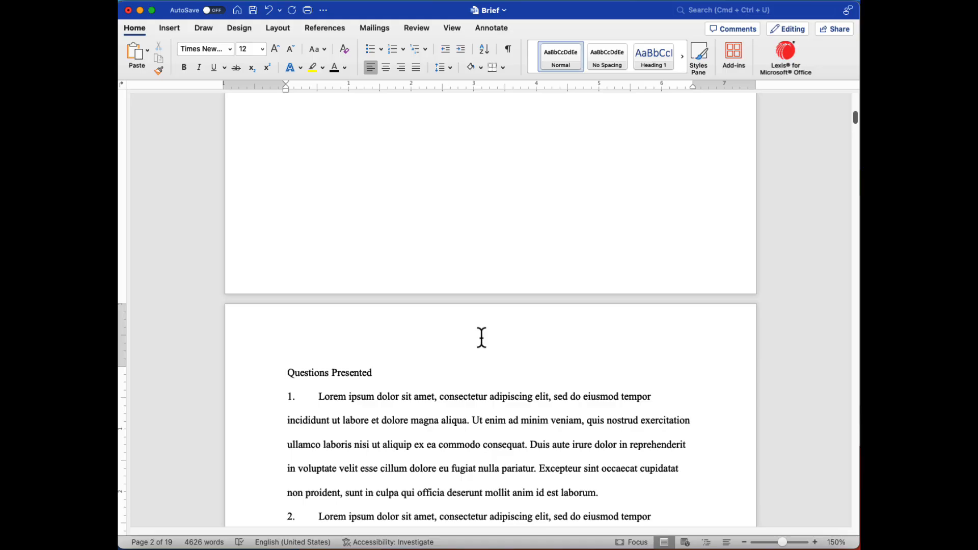
Open the footers for editing and unlink the Section 2 footer from the previous section.
{"action": "double_click", "coordinate": [496, 263]}
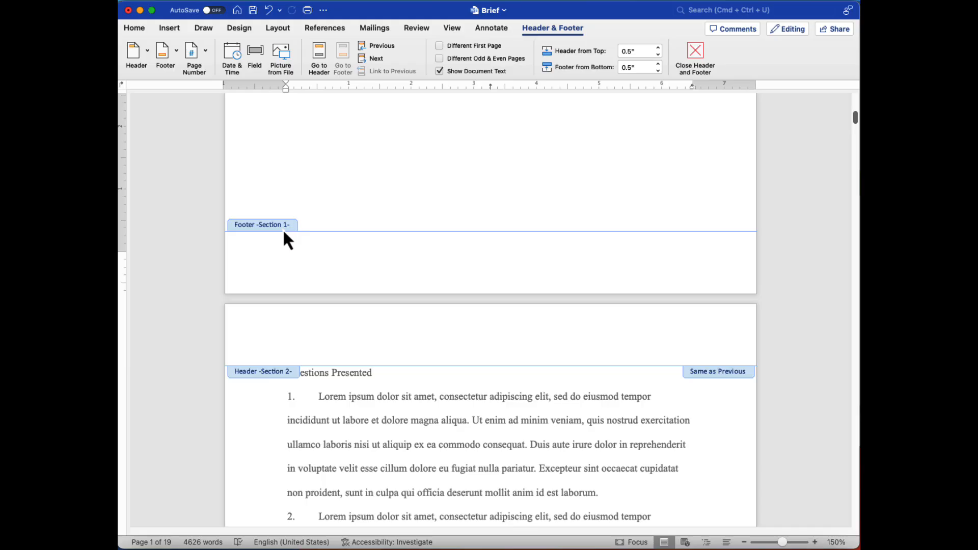
{"action": "scroll", "coordinate": [552, 427], "scroll_direction": "down", "scroll_amount": 2}
{"action": "scroll", "coordinate": [552, 427], "scroll_direction": "down", "scroll_amount": 10}
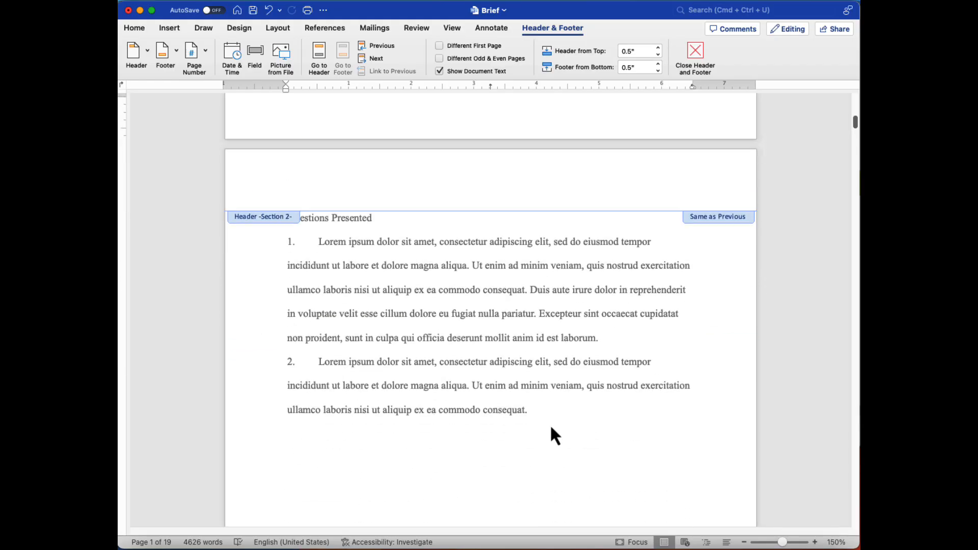
{"action": "left_click", "coordinate": [547, 426]}
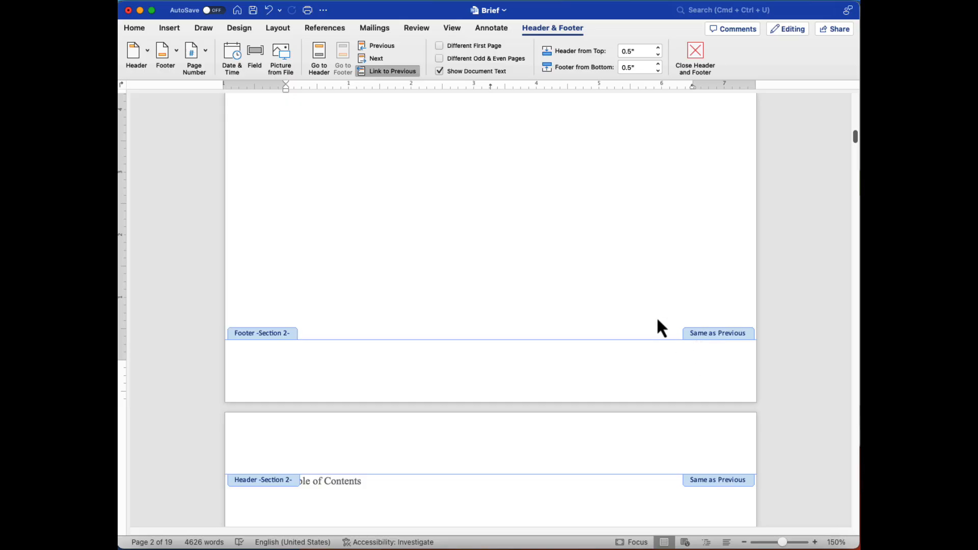
{"action": "left_click", "coordinate": [390, 76]}
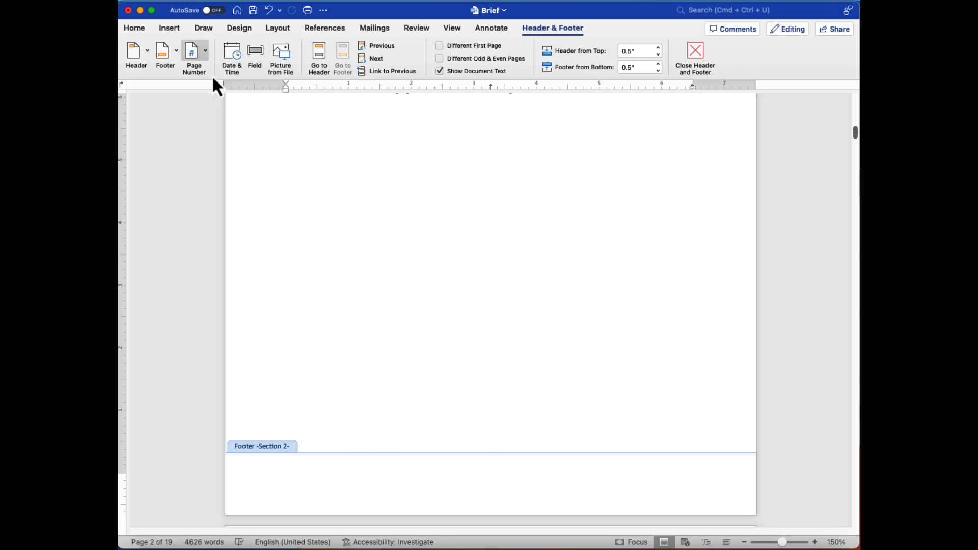
Insert a centered page number in the Section 2 footer, using the i, ii, iii number format and starting at i.
{"action": "left_click", "coordinate": [204, 54]}
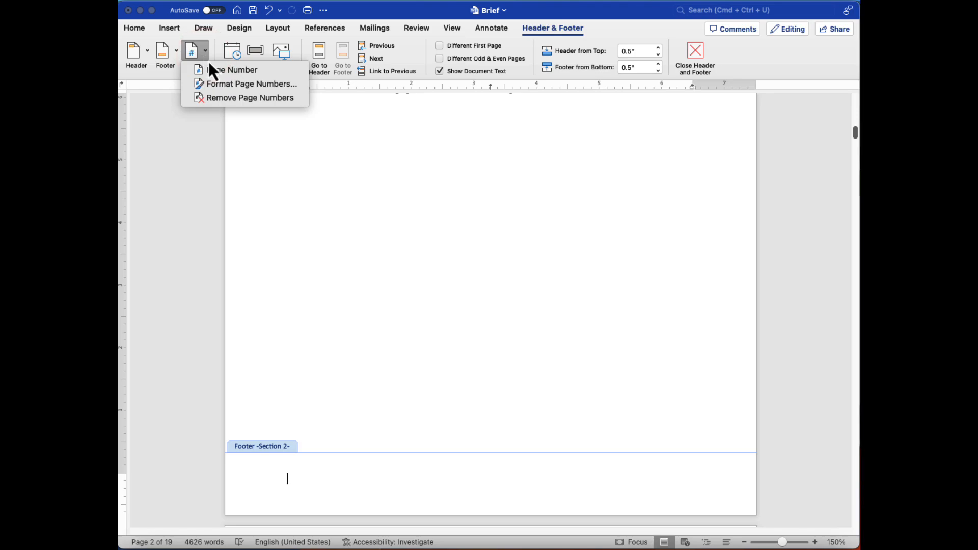
{"action": "left_click", "coordinate": [219, 70]}
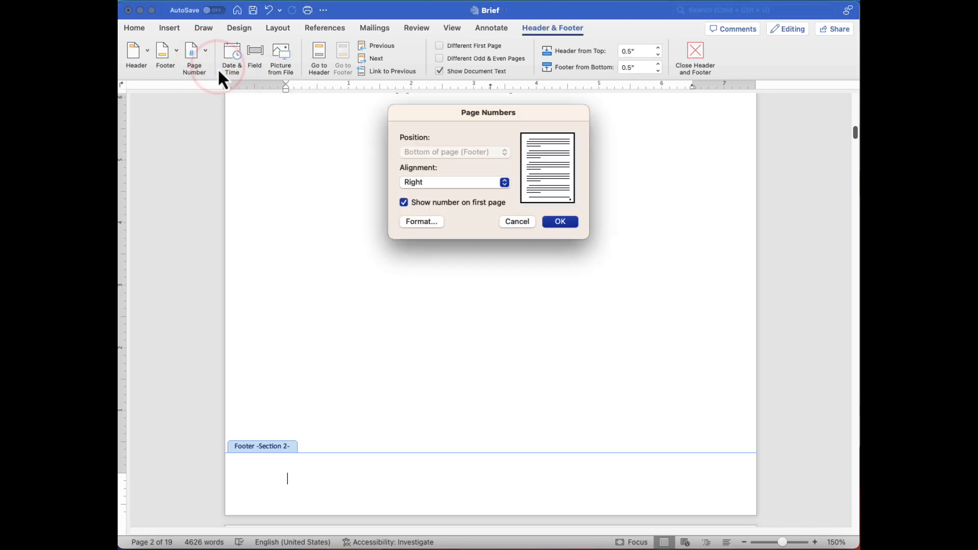
{"action": "left_click", "coordinate": [504, 184]}
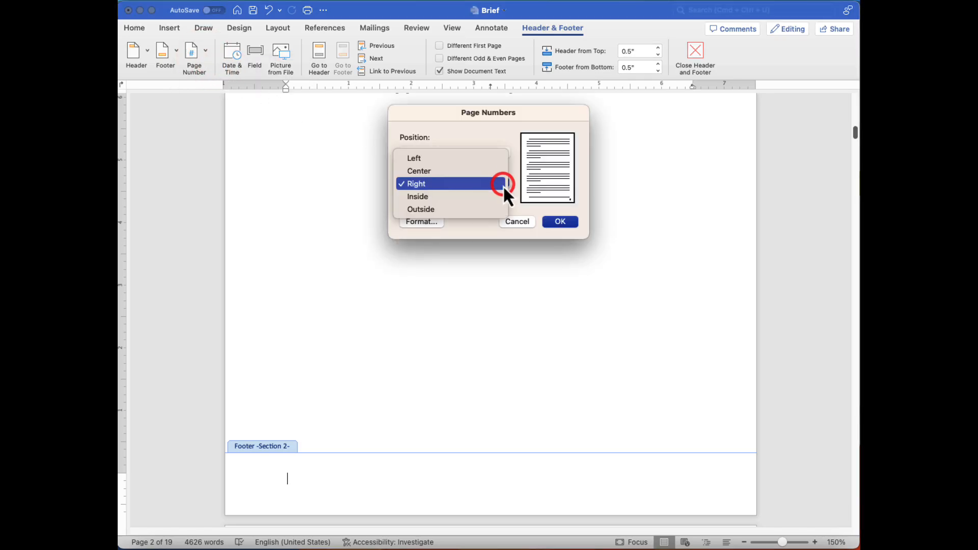
{"action": "left_click", "coordinate": [469, 174]}
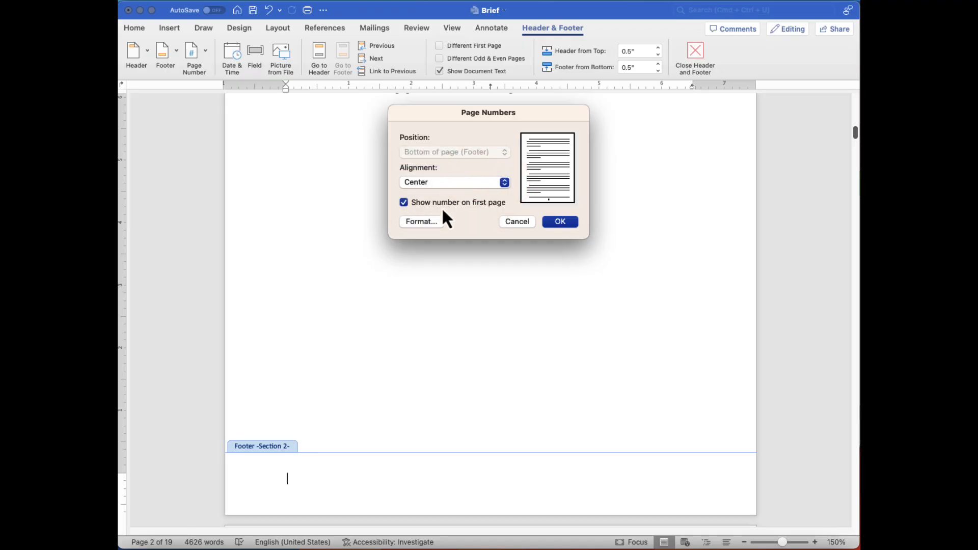
{"action": "left_click", "coordinate": [429, 222]}
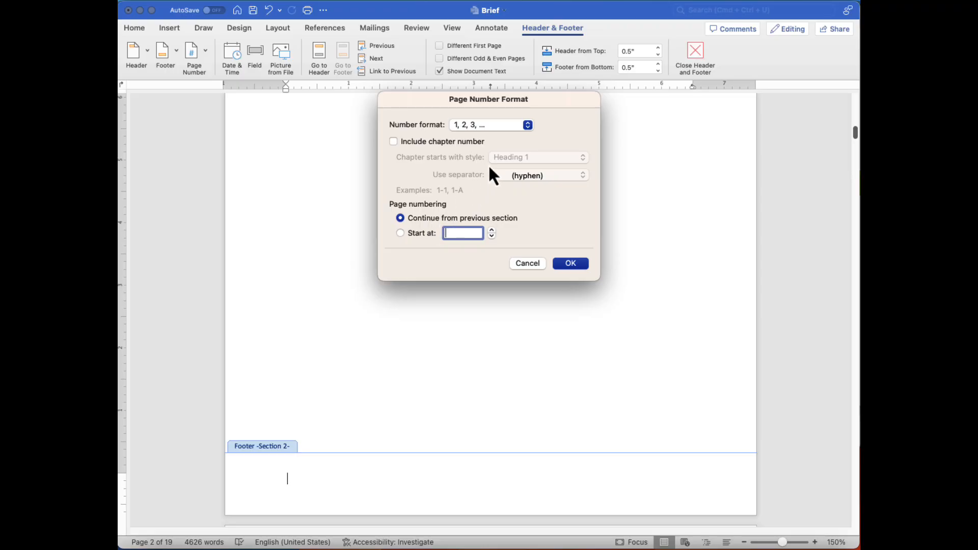
{"action": "left_click", "coordinate": [527, 125]}
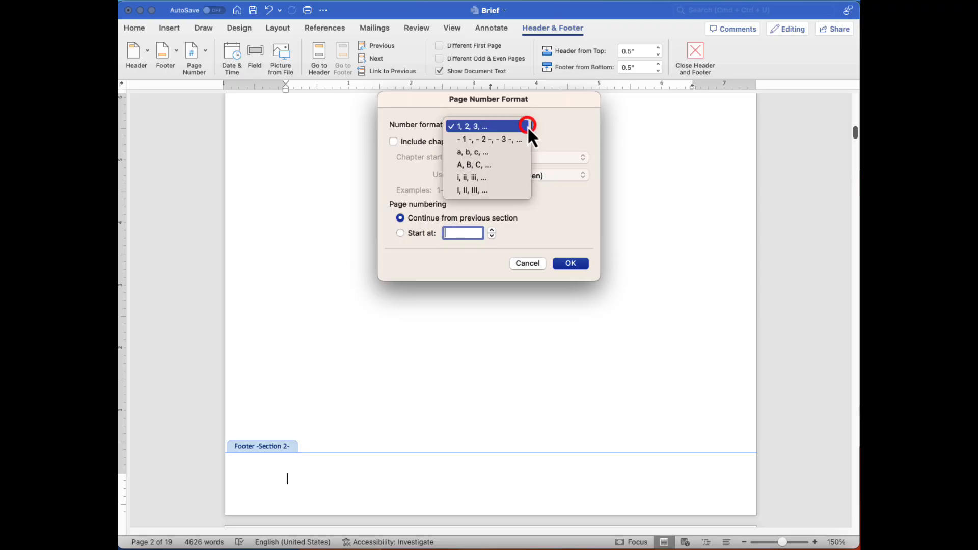
{"action": "left_click", "coordinate": [498, 179]}
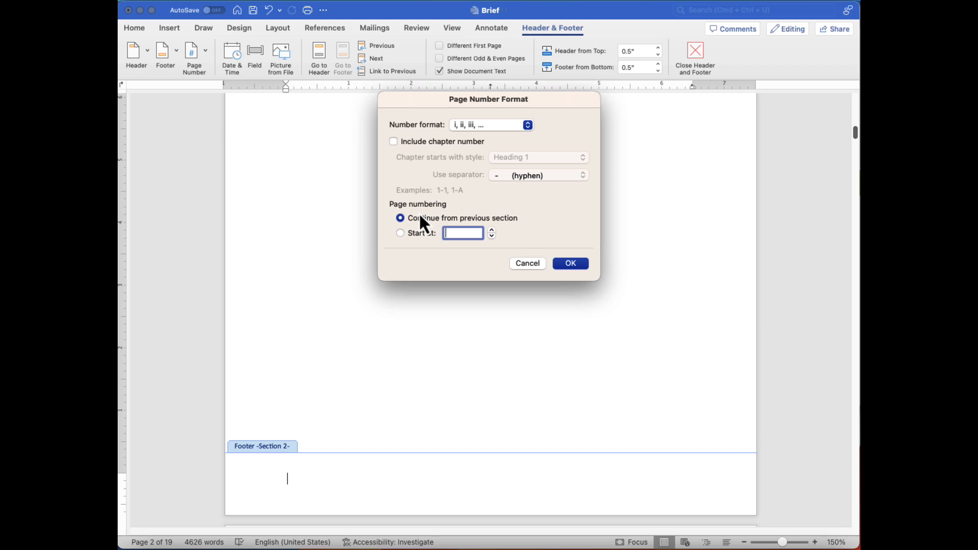
{"action": "left_click", "coordinate": [402, 233]}
{"action": "left_click", "coordinate": [579, 265]}
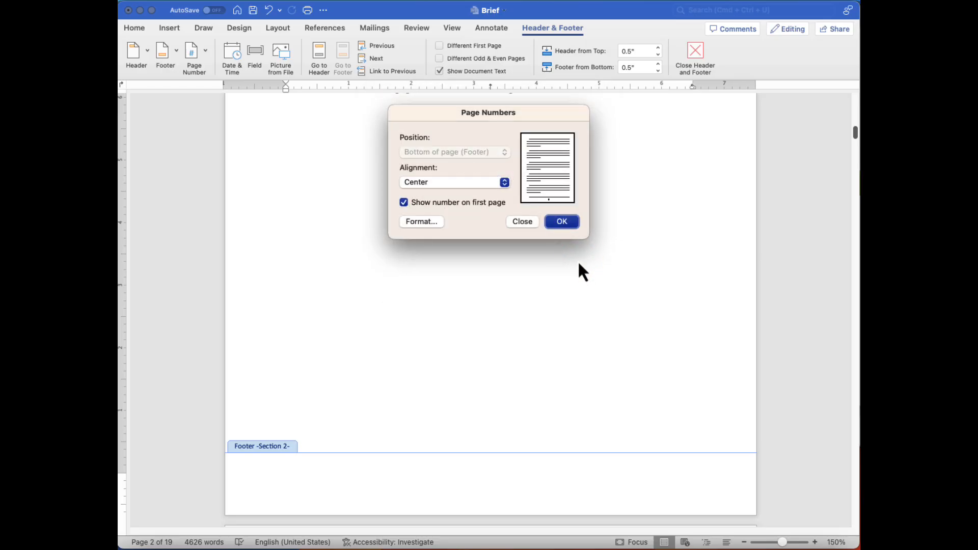
{"action": "left_click", "coordinate": [562, 222]}
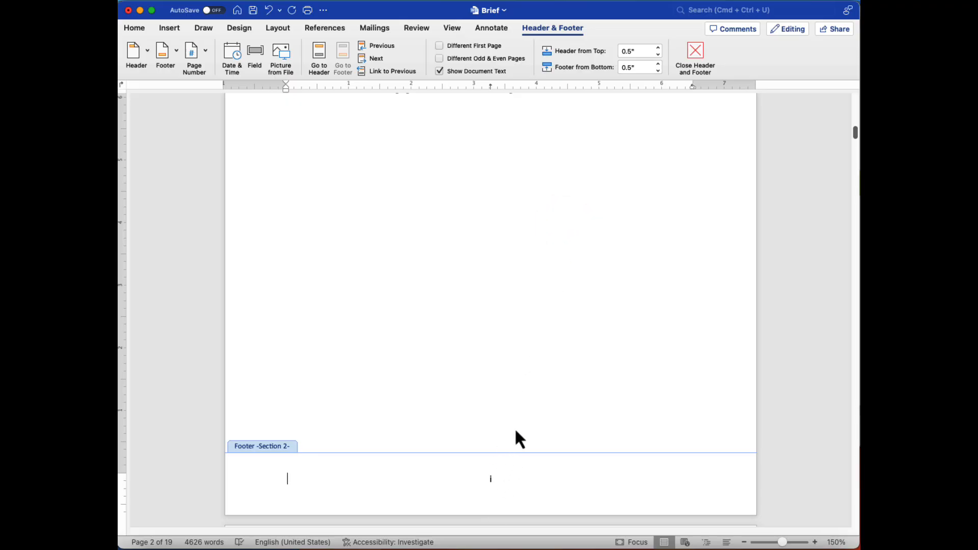
Set the page number in the Section 2 footer to 12 pt Times New Roman.
{"action": "scroll", "coordinate": [515, 434], "scroll_direction": "up", "scroll_amount": 15}
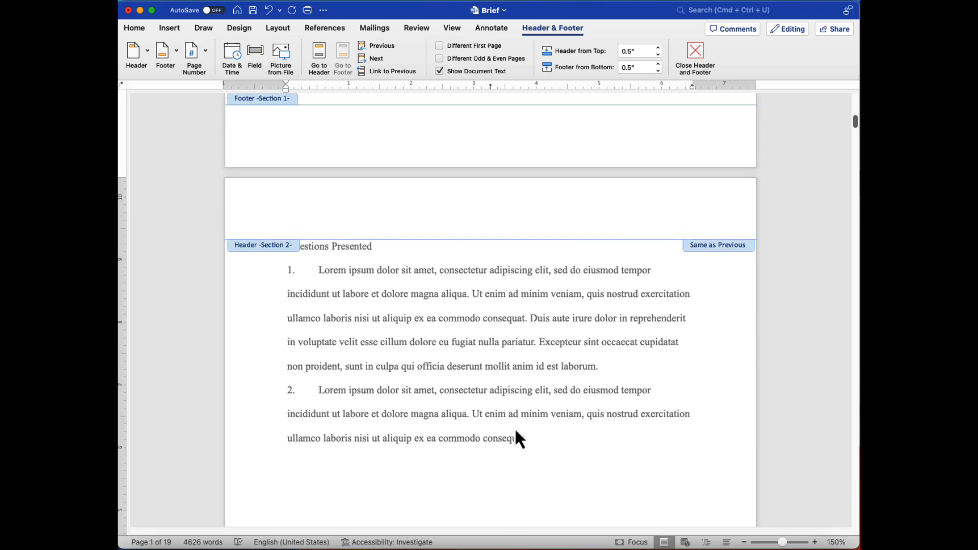
{"action": "scroll", "coordinate": [517, 432], "scroll_direction": "up", "scroll_amount": 5}
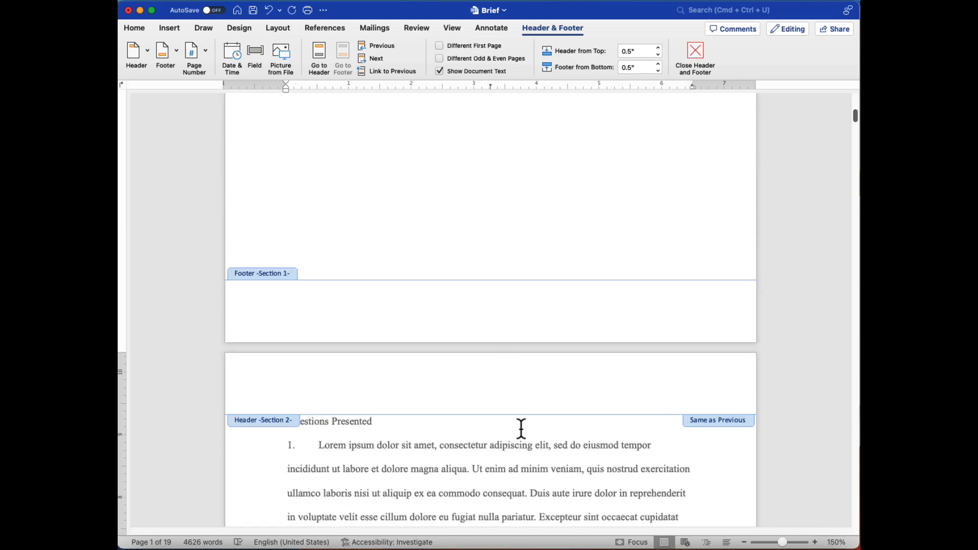
{"action": "scroll", "coordinate": [487, 433], "scroll_direction": "down", "scroll_amount": 10}
{"action": "scroll", "coordinate": [486, 425], "scroll_direction": "down", "scroll_amount": 3}
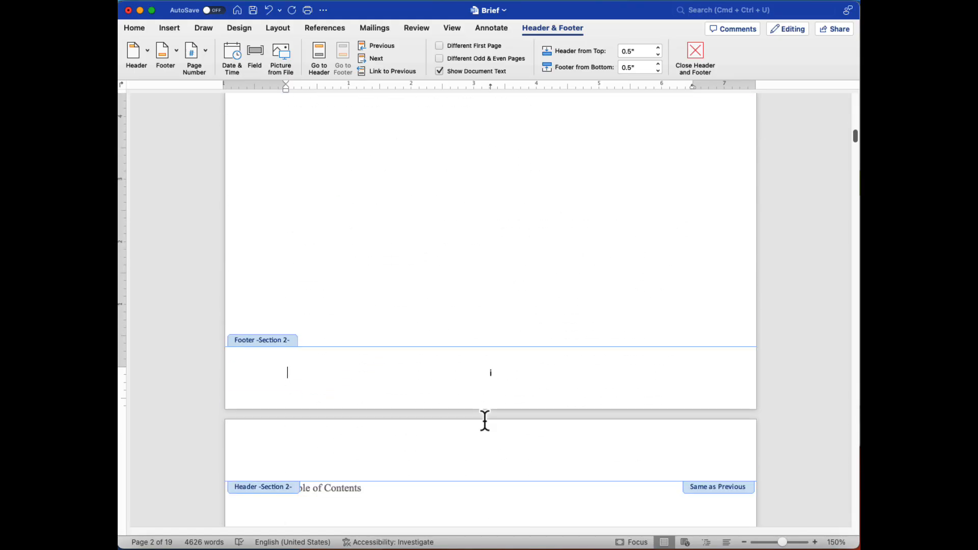
{"action": "left_click", "coordinate": [491, 375]}
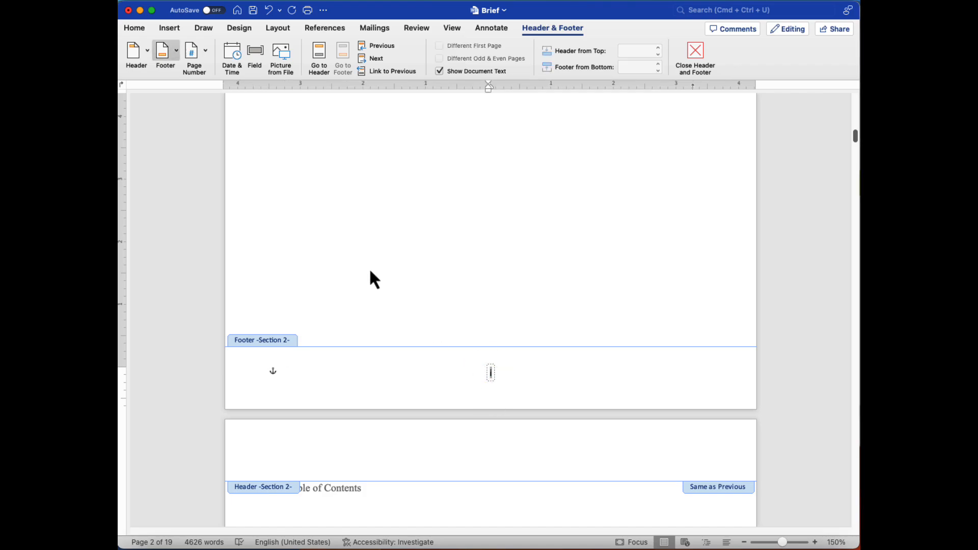
{"action": "left_click", "coordinate": [138, 27]}
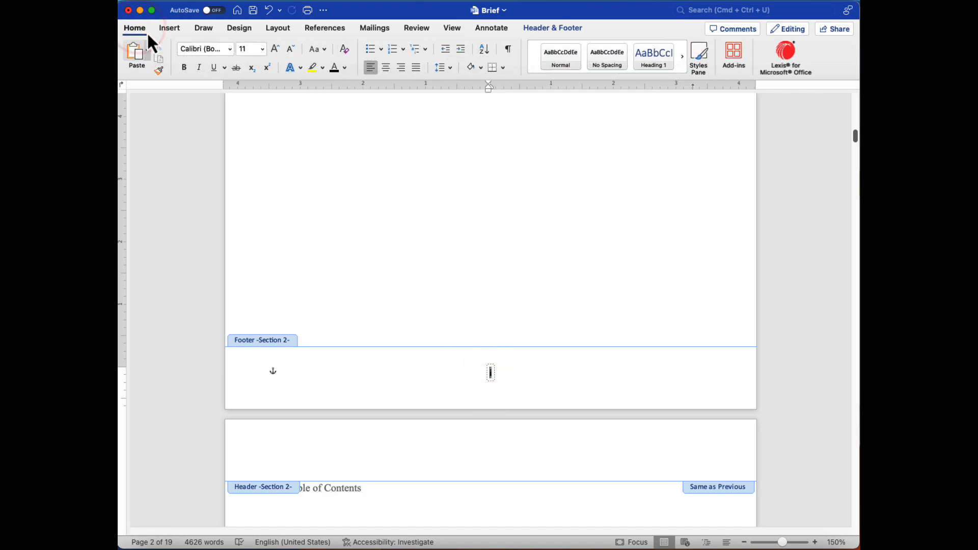
{"action": "left_click", "coordinate": [262, 50]}
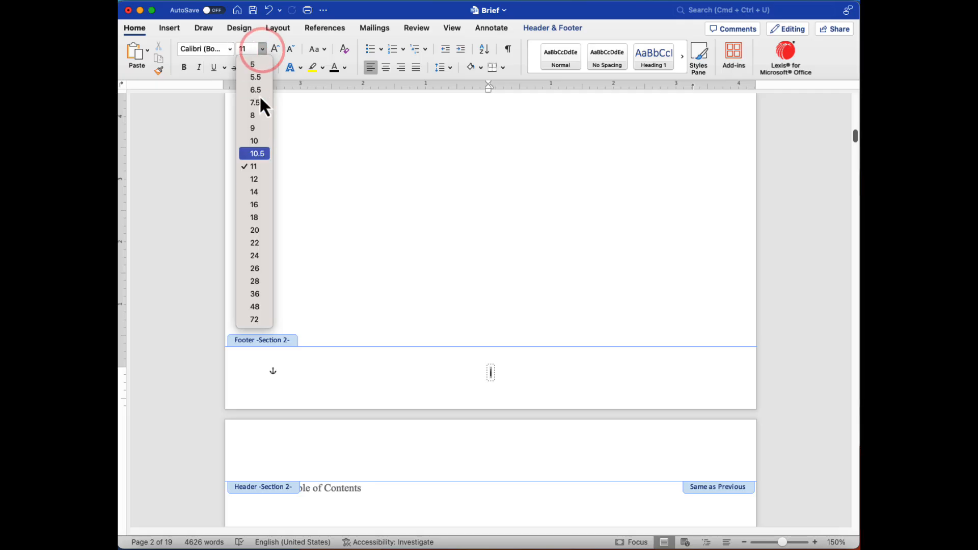
{"action": "left_click", "coordinate": [254, 182]}
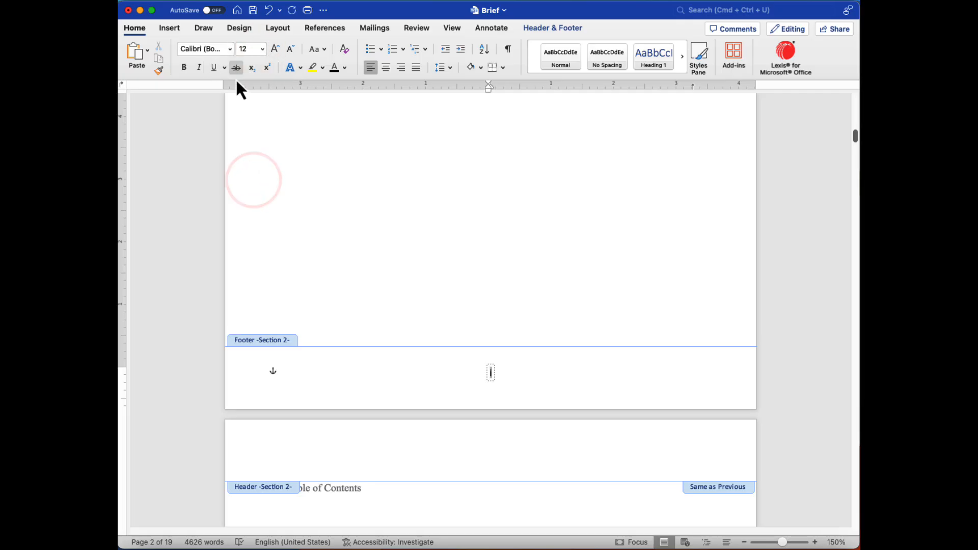
{"action": "left_click", "coordinate": [231, 51]}
{"action": "key", "text": "Down"}
{"action": "key", "text": "Down"}
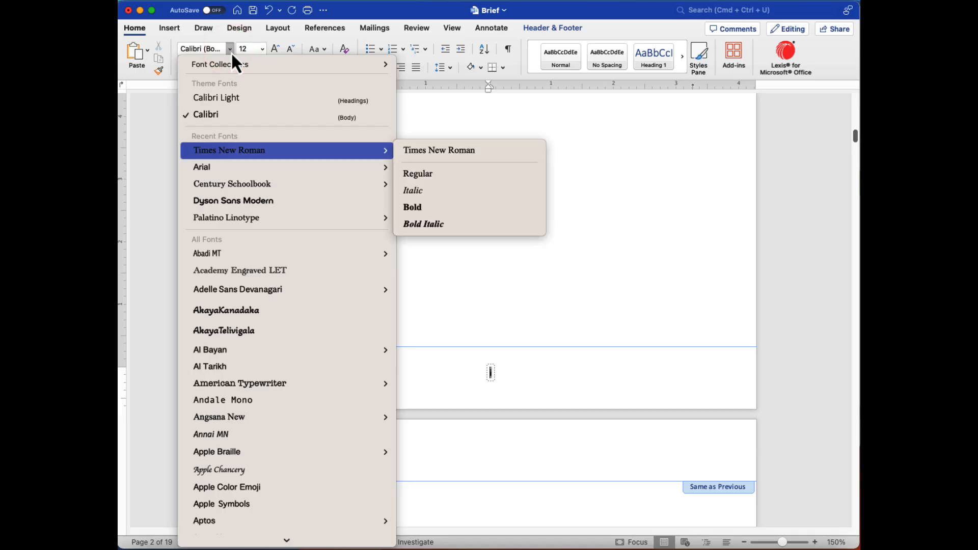
{"action": "left_click", "coordinate": [424, 153]}
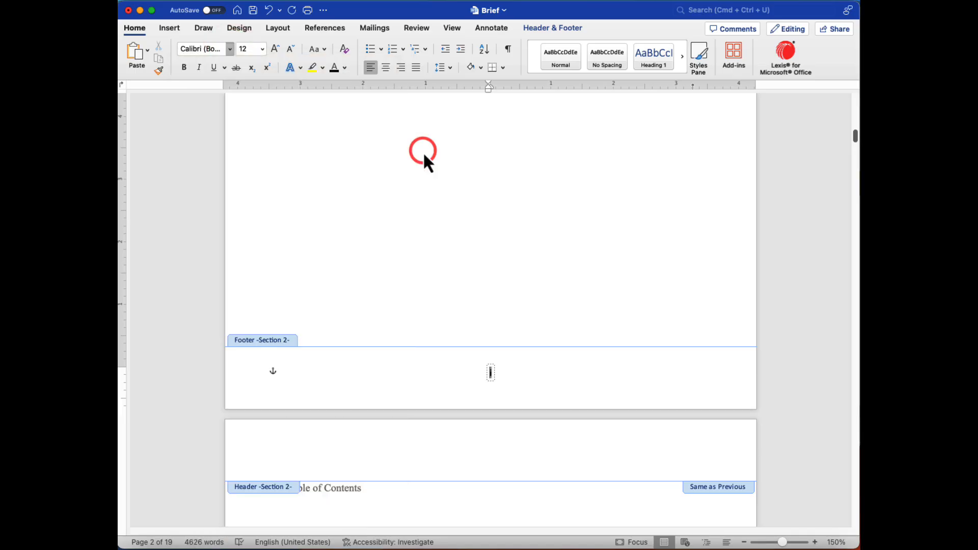
Reapply 12 pt Times New Roman to the page number in the Section 2 footer and close the footer.
{"action": "left_click", "coordinate": [424, 373]}
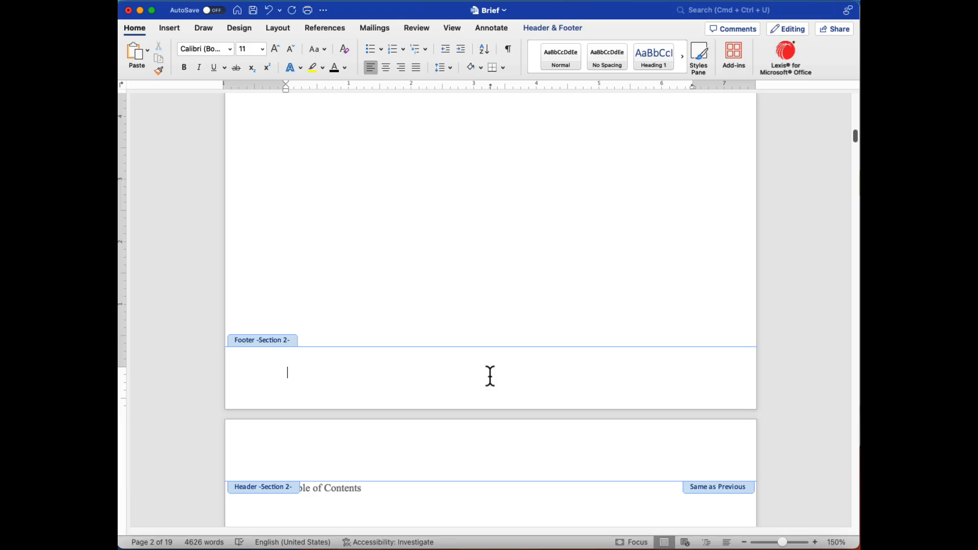
{"action": "left_click", "coordinate": [490, 376]}
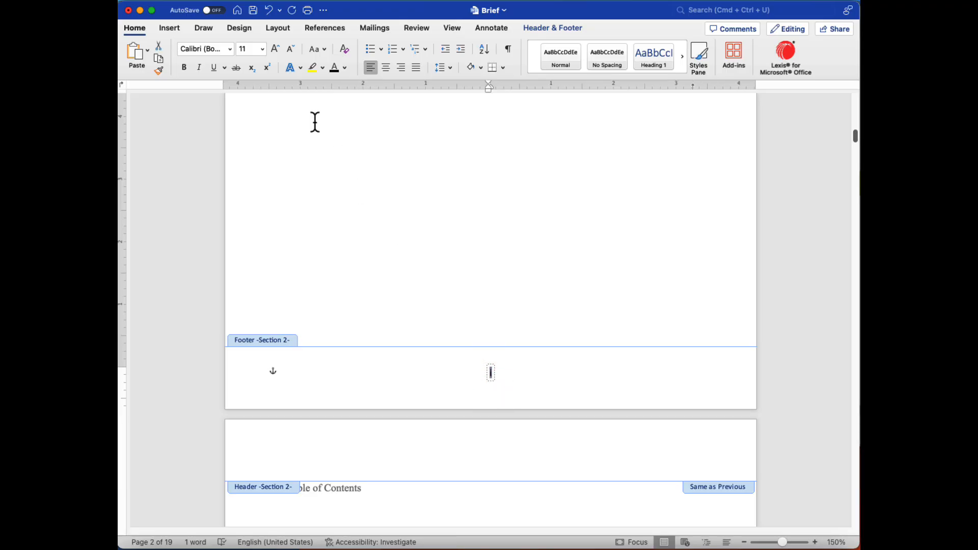
{"action": "left_click", "coordinate": [263, 49]}
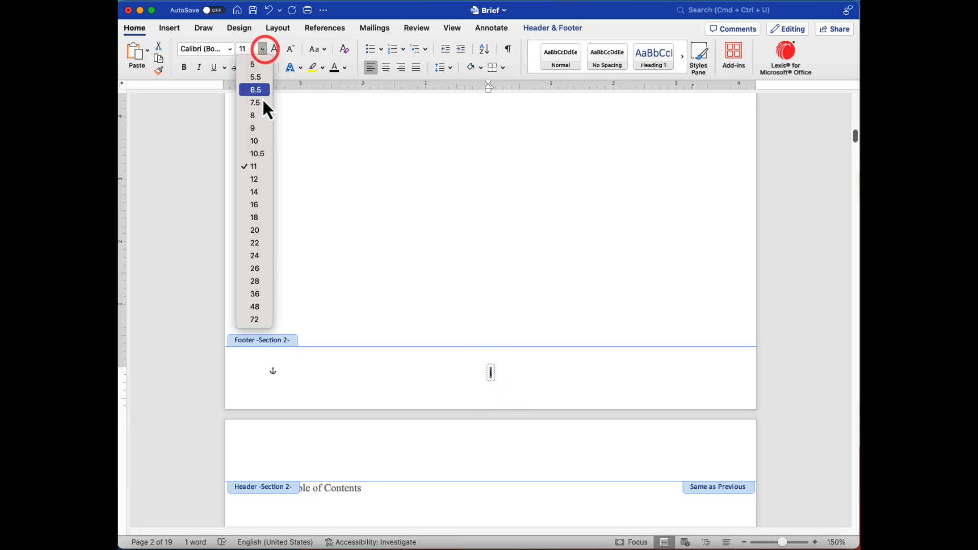
{"action": "left_click", "coordinate": [257, 180]}
{"action": "left_click", "coordinate": [232, 49]}
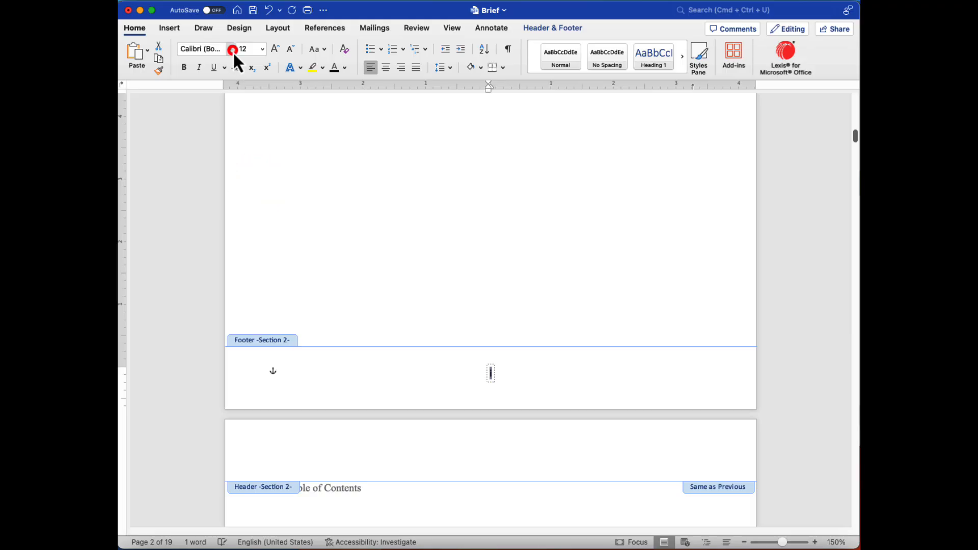
{"action": "mouse_move", "coordinate": [377, 149]}
{"action": "left_click", "coordinate": [429, 150]}
{"action": "left_click", "coordinate": [523, 386]}
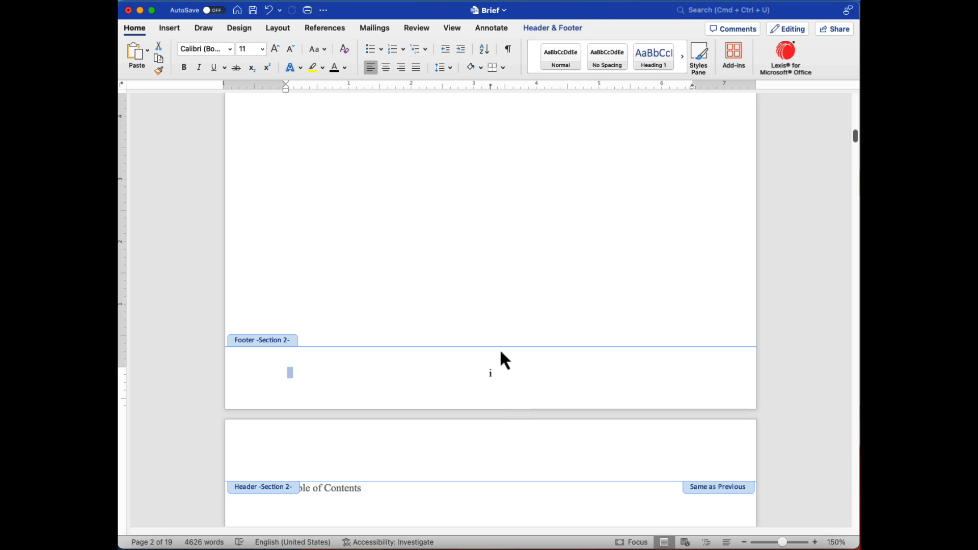
{"action": "left_click", "coordinate": [490, 279]}
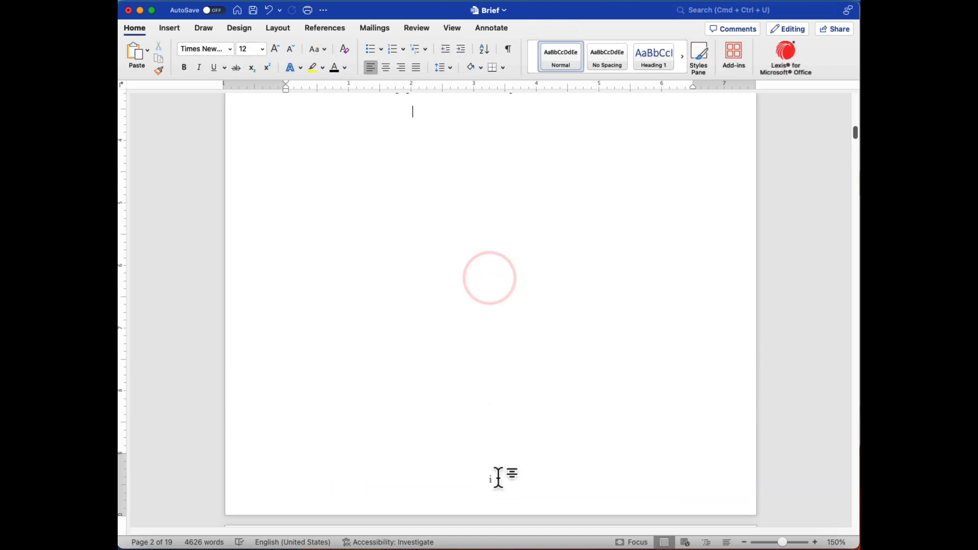
Check the footer page numbers on the pages from the start of Section 2 to the Summary of the Argument heading.
{"action": "scroll", "coordinate": [503, 393], "scroll_direction": "down", "scroll_amount": 8}
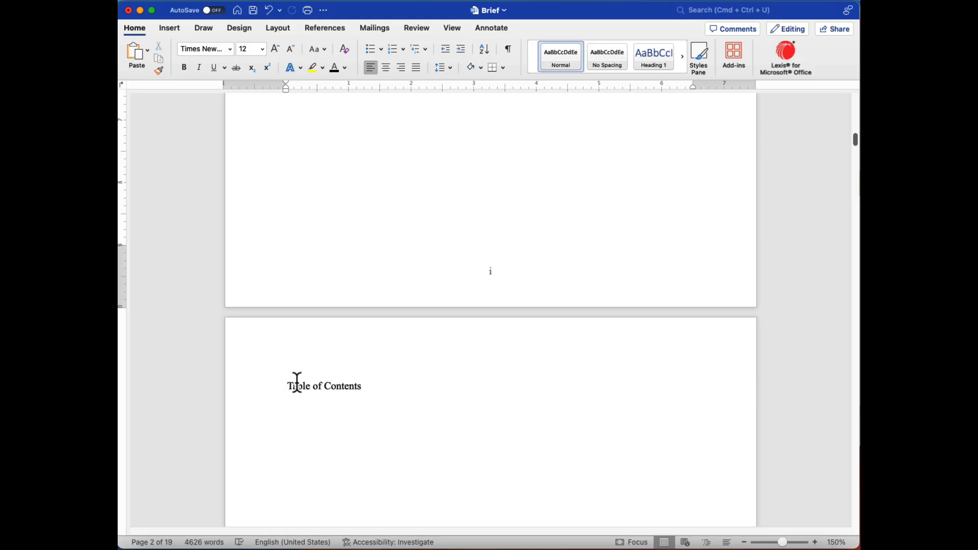
{"action": "scroll", "coordinate": [477, 385], "scroll_direction": "down", "scroll_amount": 5}
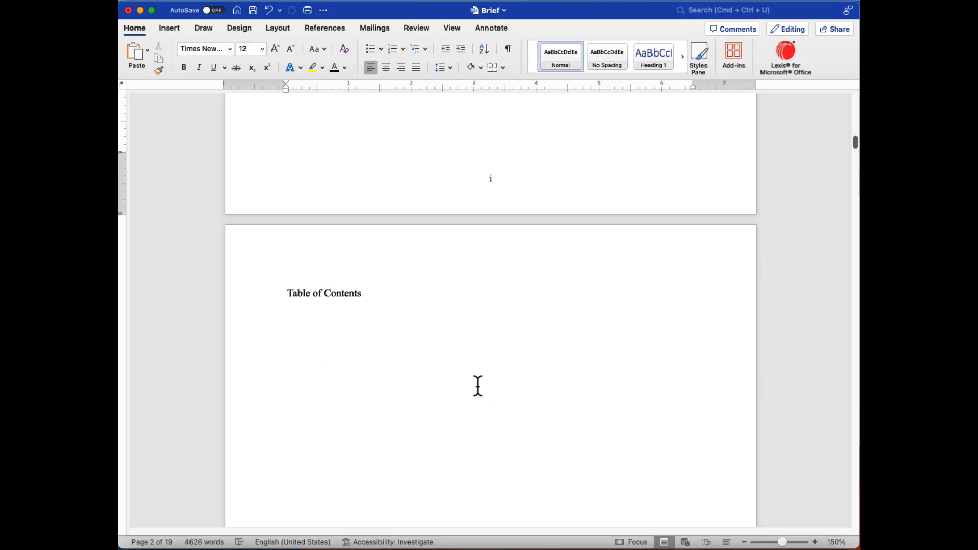
{"action": "scroll", "coordinate": [478, 387], "scroll_direction": "down", "scroll_amount": 15}
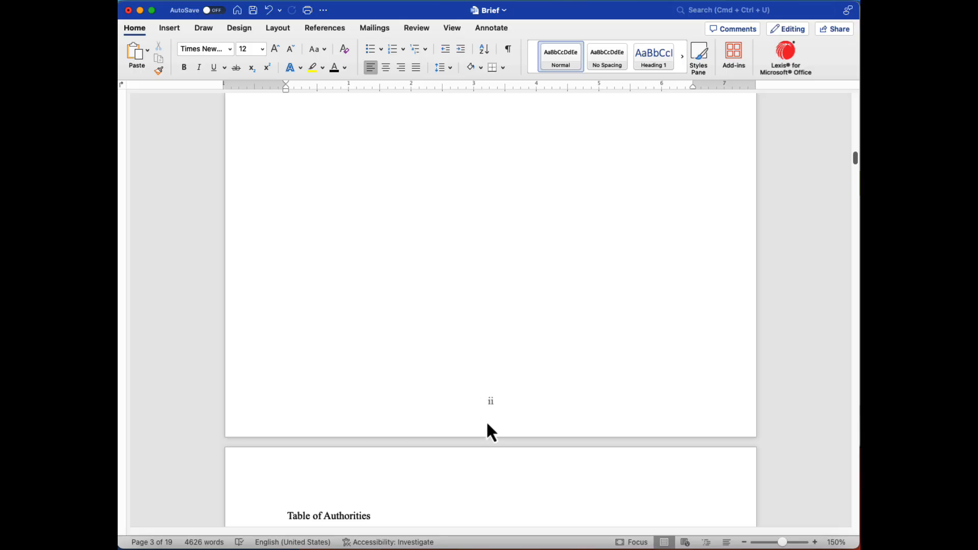
{"action": "scroll", "coordinate": [488, 422], "scroll_direction": "down", "scroll_amount": 3}
{"action": "scroll", "coordinate": [506, 445], "scroll_direction": "down", "scroll_amount": 6}
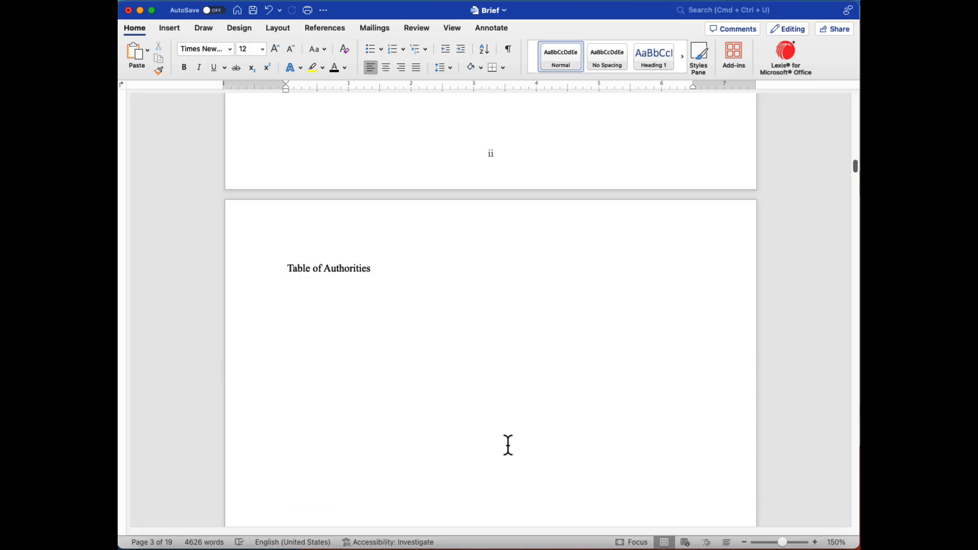
{"action": "scroll", "coordinate": [508, 445], "scroll_direction": "down", "scroll_amount": 14}
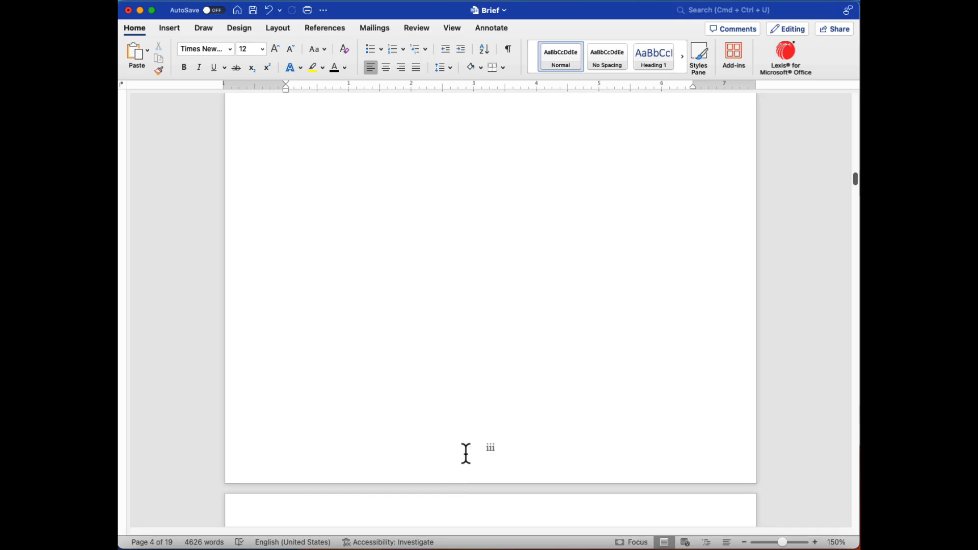
{"action": "scroll", "coordinate": [528, 356], "scroll_direction": "down", "scroll_amount": 10}
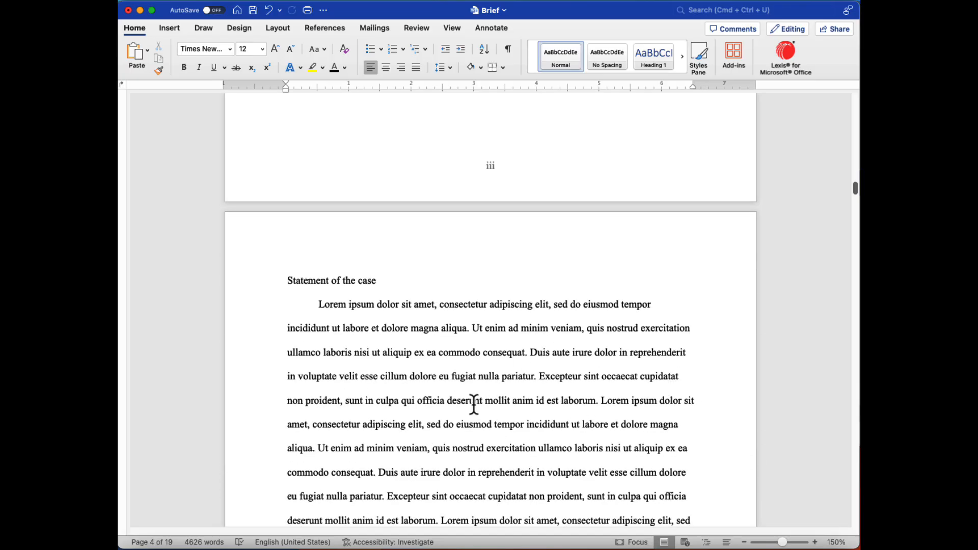
{"action": "scroll", "coordinate": [474, 404], "scroll_direction": "down", "scroll_amount": 15}
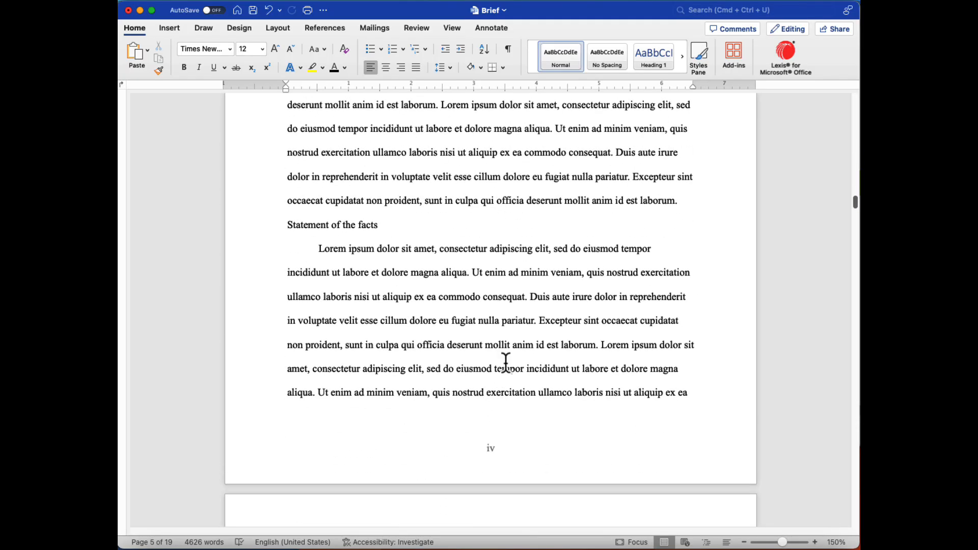
{"action": "scroll", "coordinate": [507, 361], "scroll_direction": "down", "scroll_amount": 2}
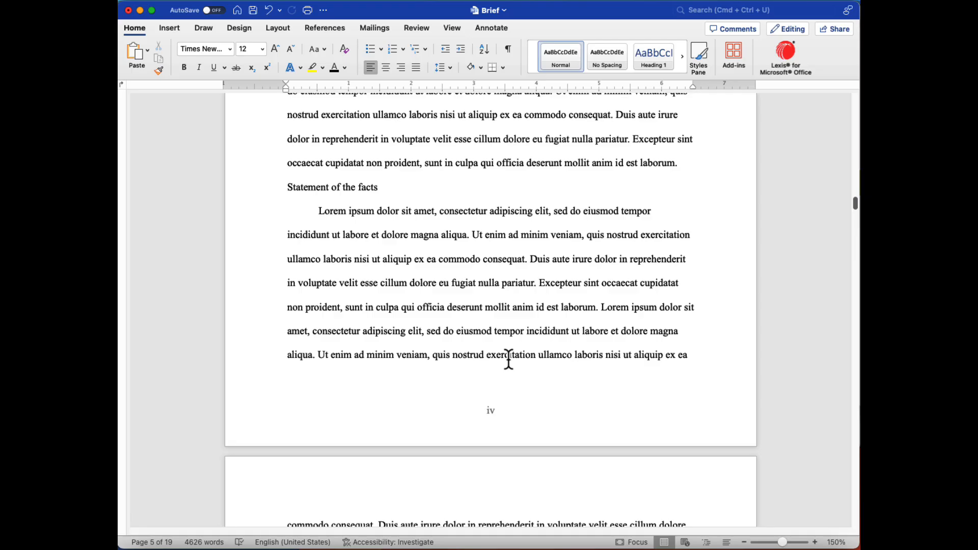
{"action": "scroll", "coordinate": [509, 359], "scroll_direction": "down", "scroll_amount": 4}
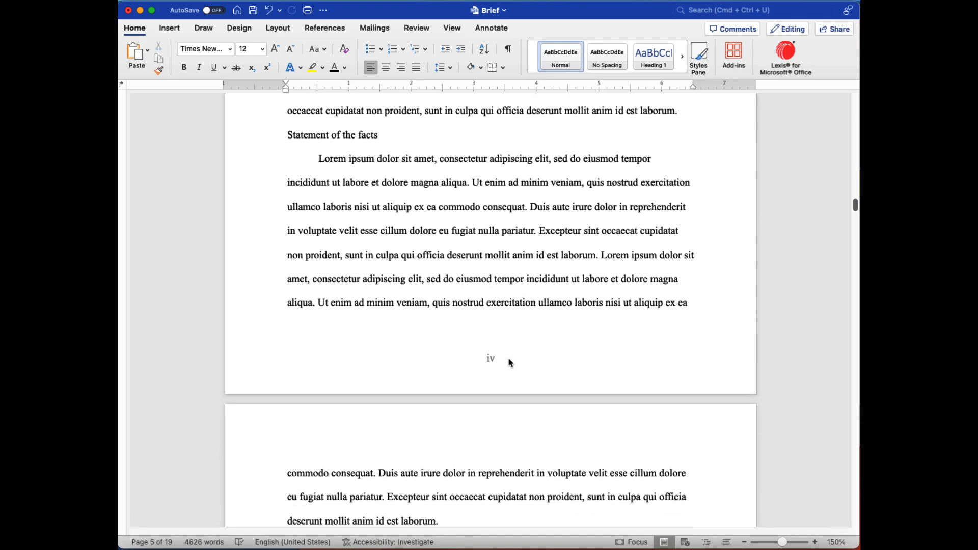
{"action": "scroll", "coordinate": [509, 361], "scroll_direction": "down", "scroll_amount": 1}
{"action": "scroll", "coordinate": [509, 359], "scroll_direction": "down", "scroll_amount": 5}
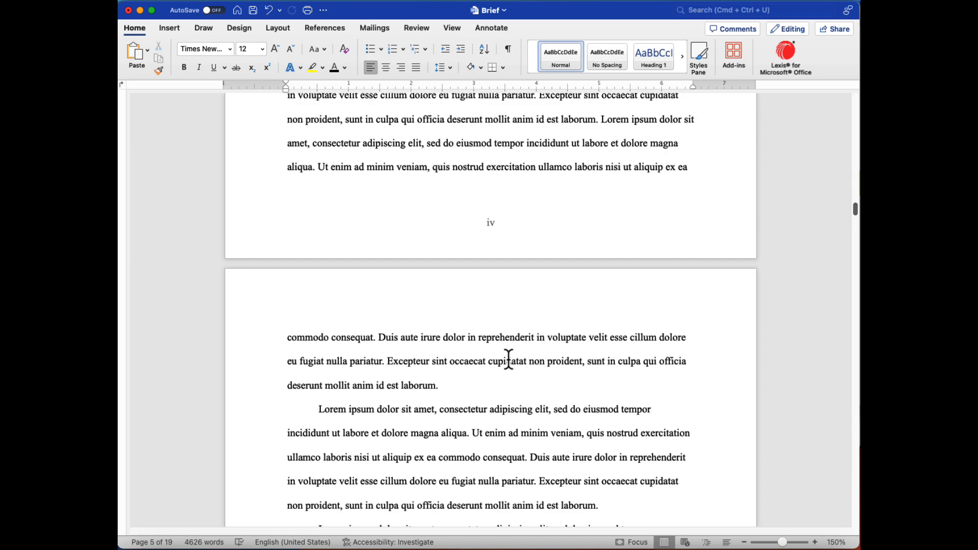
{"action": "scroll", "coordinate": [508, 359], "scroll_direction": "down", "scroll_amount": 10}
{"action": "scroll", "coordinate": [509, 359], "scroll_direction": "down", "scroll_amount": 14}
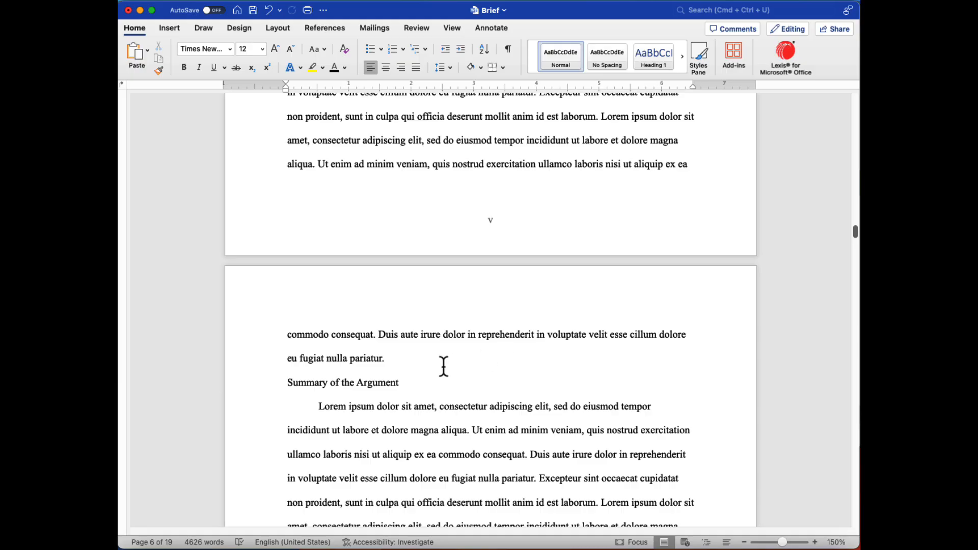
Insert a Next Page section break directly before the Summary of the Argument heading.
{"action": "left_click", "coordinate": [287, 383]}
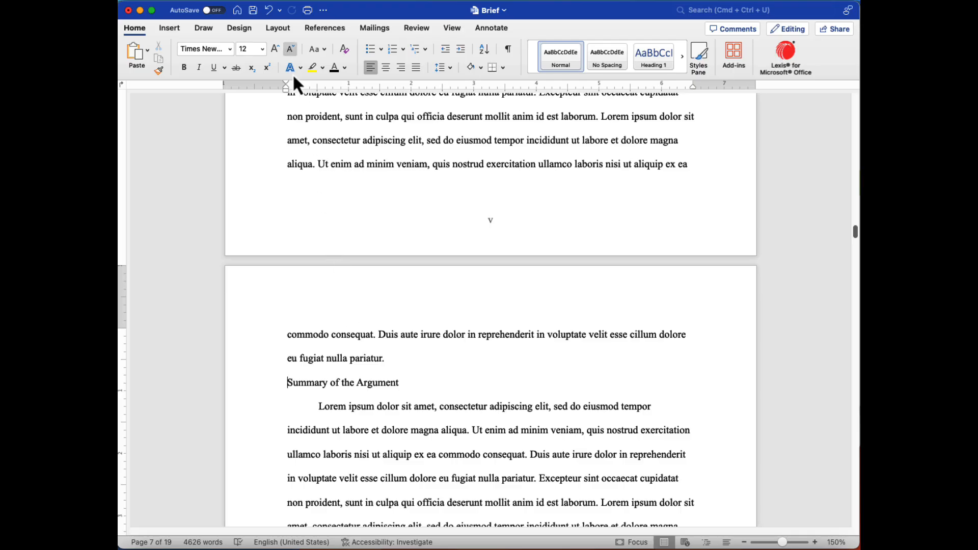
{"action": "left_click", "coordinate": [283, 31]}
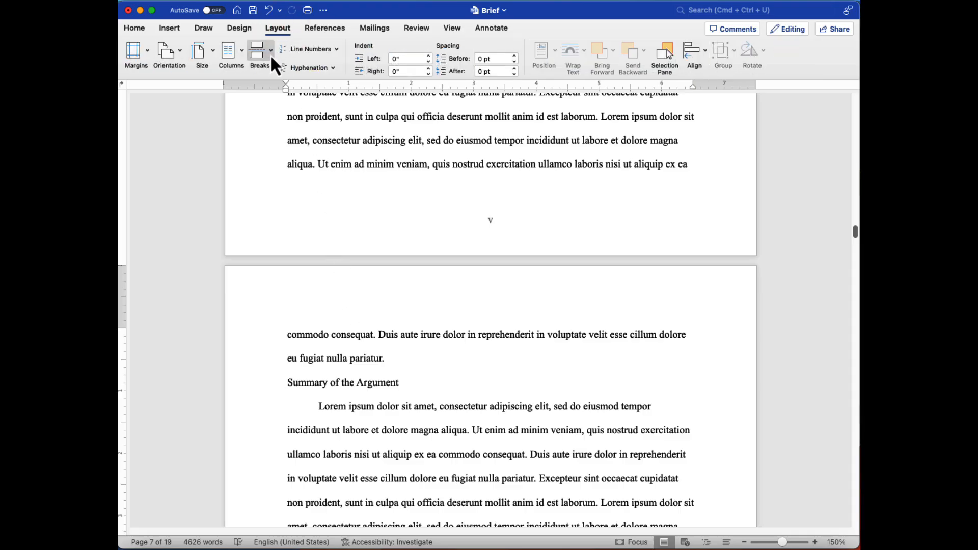
{"action": "left_click", "coordinate": [269, 54]}
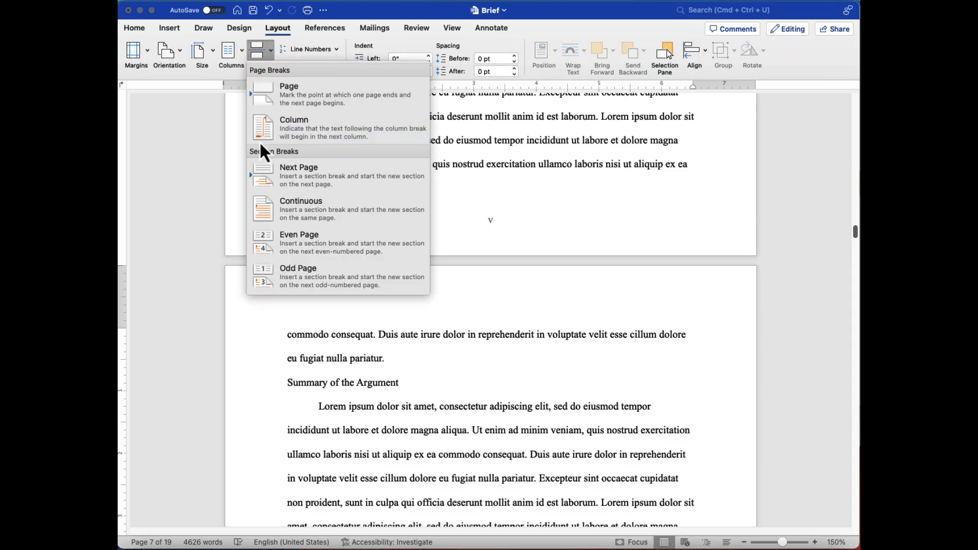
{"action": "left_click", "coordinate": [265, 188]}
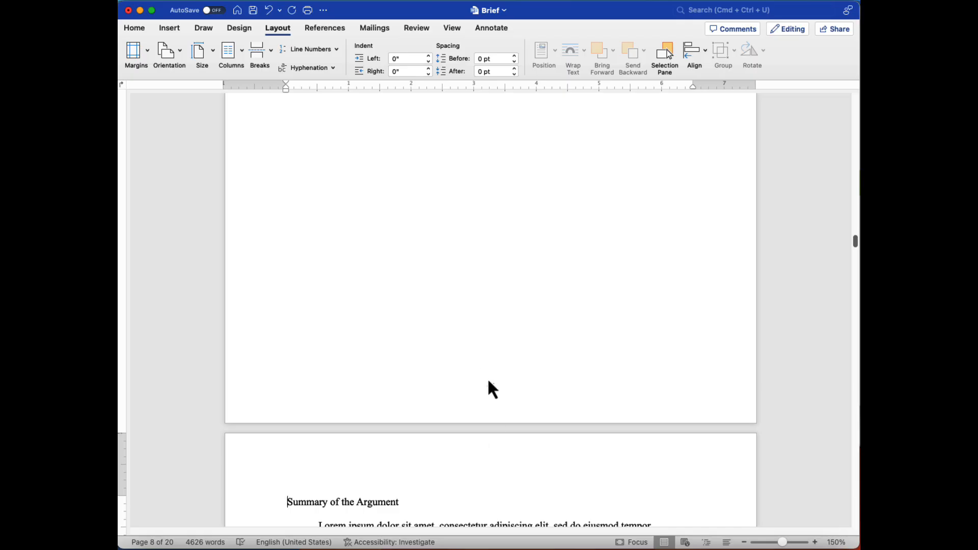
Open the footer on the Summary of the Argument page and unlink the Section 3 footer from the previous section.
{"action": "scroll", "coordinate": [491, 481], "scroll_direction": "down", "scroll_amount": 3}
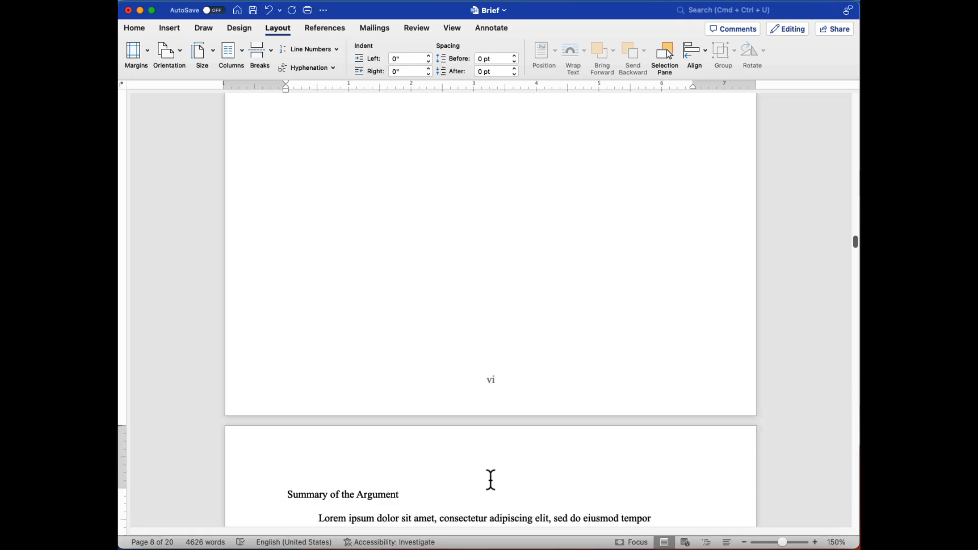
{"action": "scroll", "coordinate": [491, 481], "scroll_direction": "down", "scroll_amount": 5}
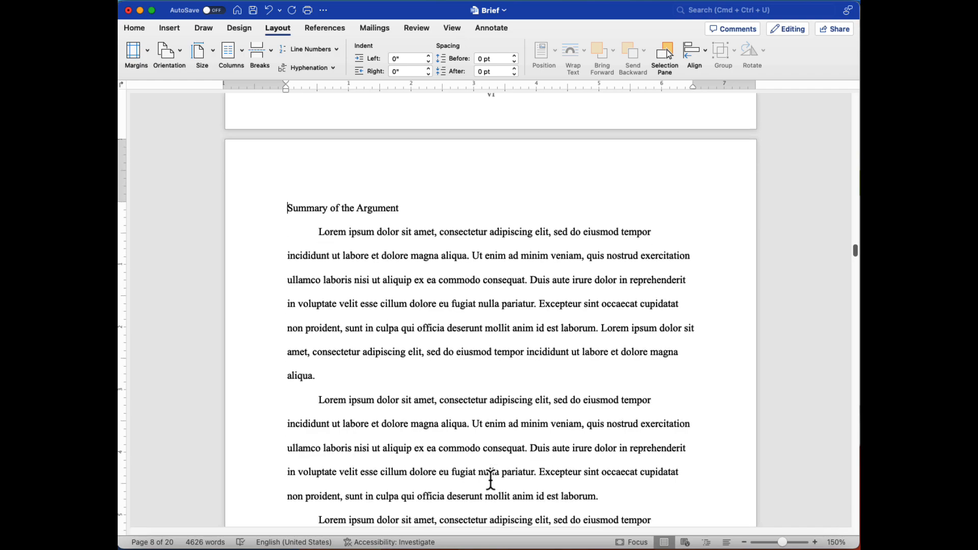
{"action": "scroll", "coordinate": [490, 480], "scroll_direction": "down", "scroll_amount": 5}
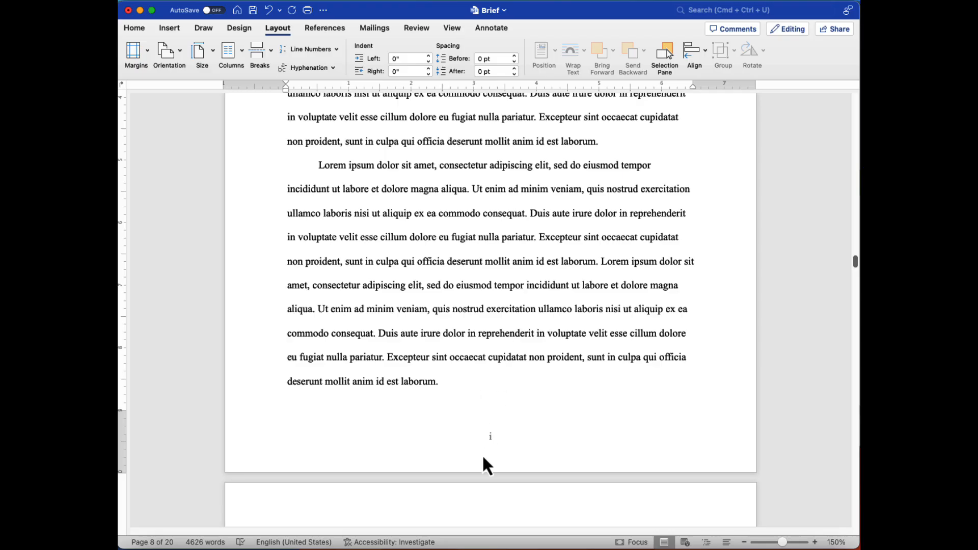
{"action": "double_click", "coordinate": [512, 446]}
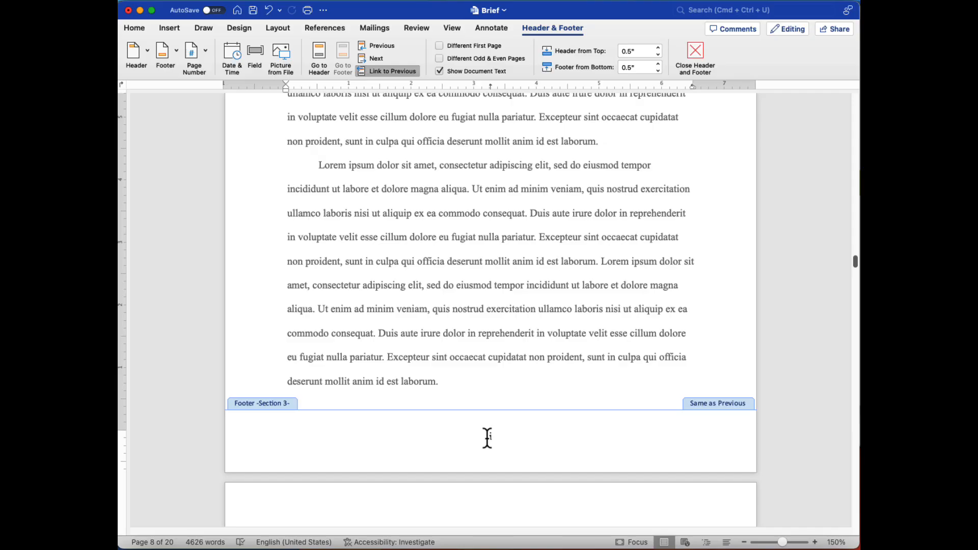
{"action": "left_click", "coordinate": [393, 72]}
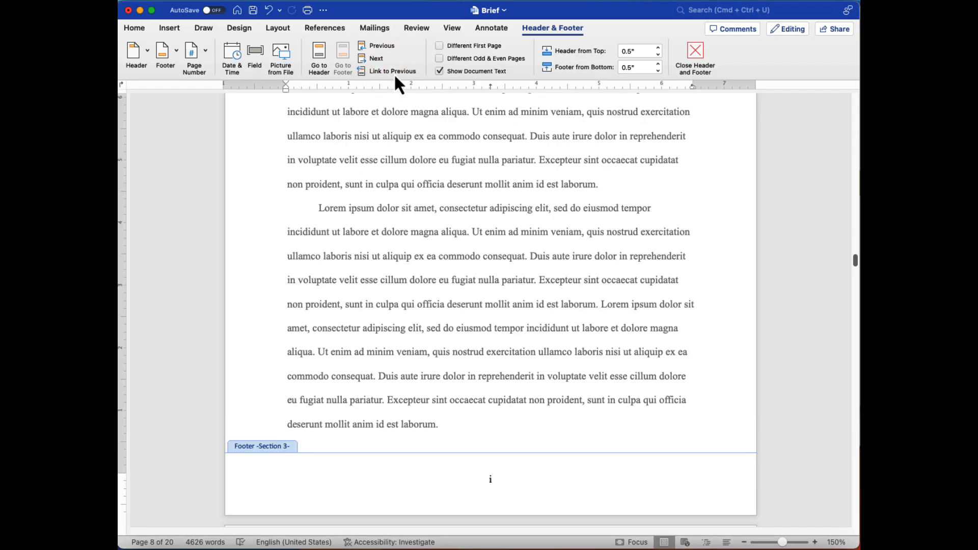
Set the Section 3 page numbers to the 1, 2, 3 format starting at 1, and close the footer.
{"action": "left_click", "coordinate": [204, 60]}
{"action": "key", "text": "Down"}
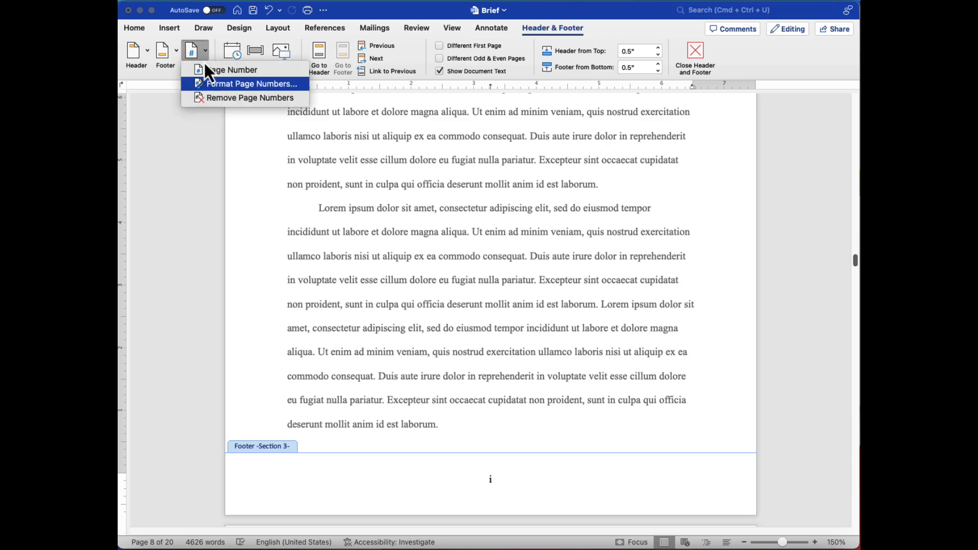
{"action": "left_click", "coordinate": [218, 84]}
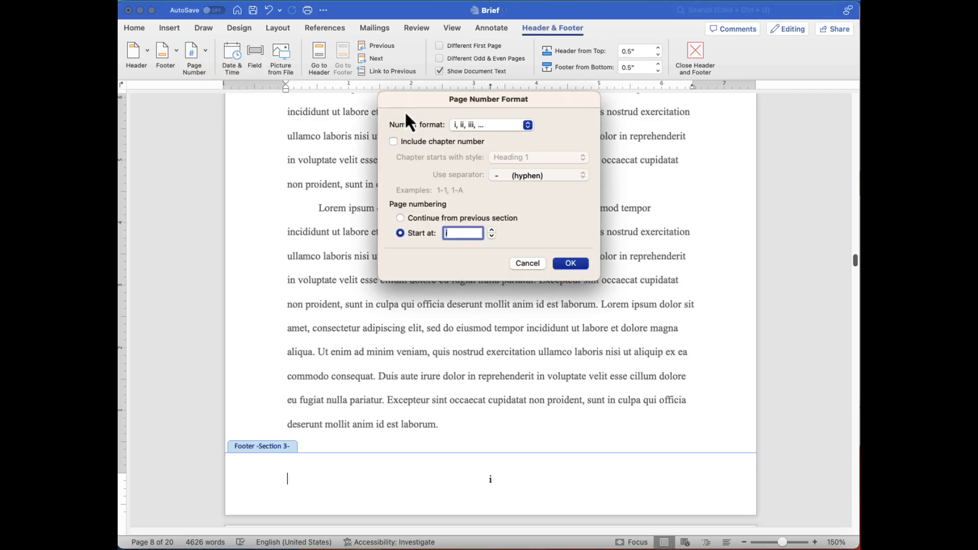
{"action": "left_click", "coordinate": [528, 125]}
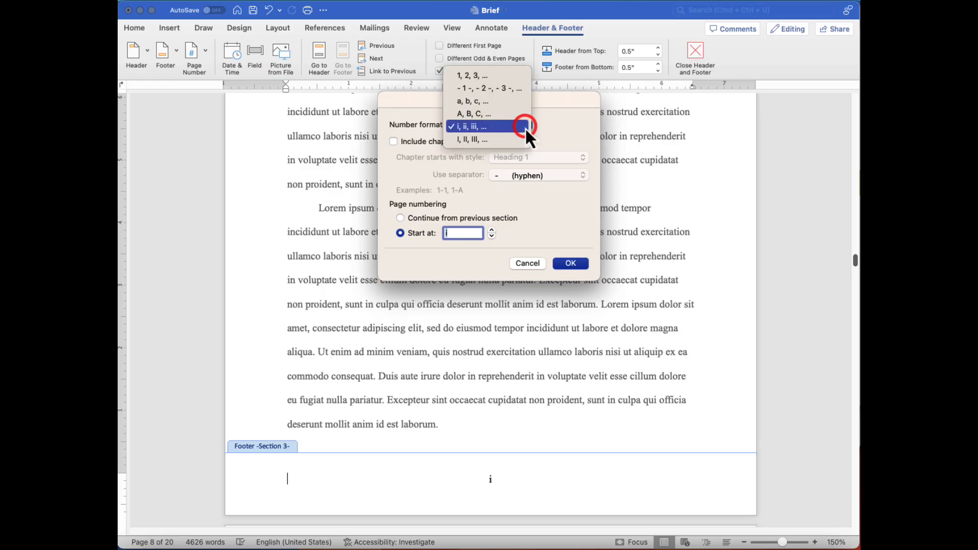
{"action": "key", "text": "Up"}
{"action": "key", "text": "Up"}
{"action": "key", "text": "Up"}
{"action": "left_click", "coordinate": [506, 76]}
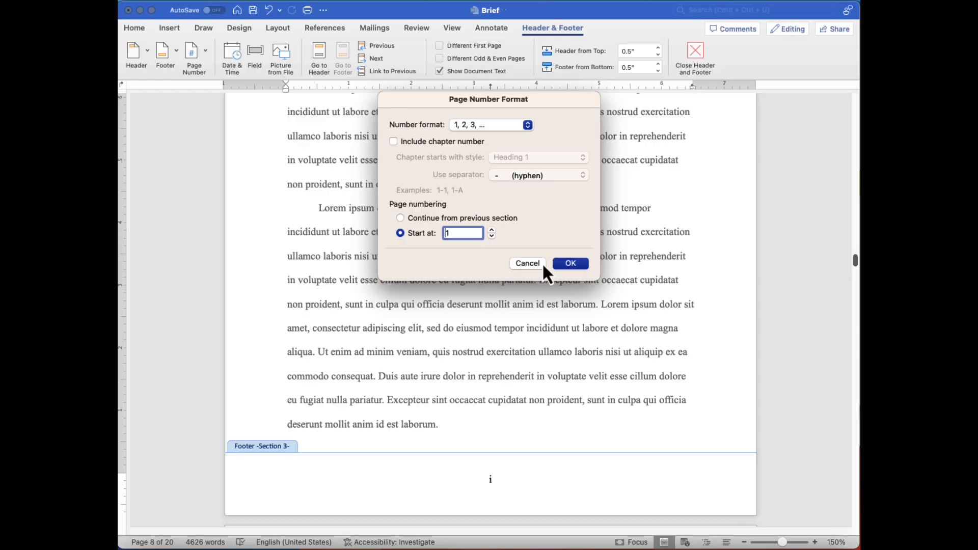
{"action": "left_click", "coordinate": [572, 264]}
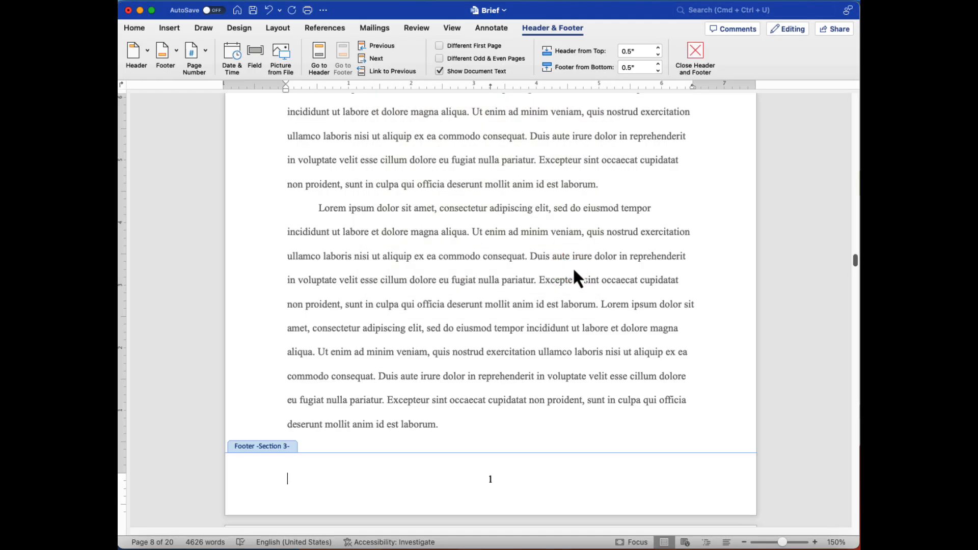
{"action": "left_click", "coordinate": [497, 379]}
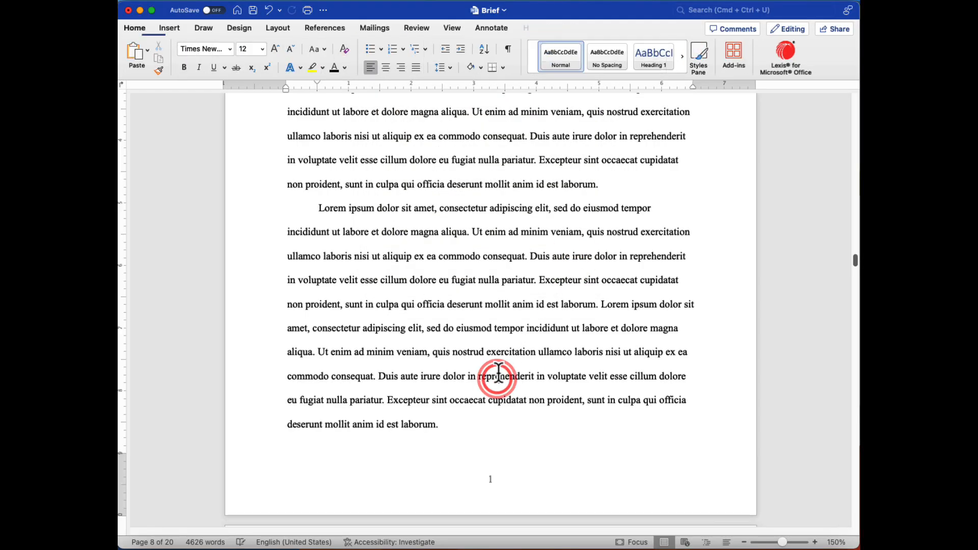
Check the footer page numbers on the first pages of Section 3.
{"action": "scroll", "coordinate": [504, 351], "scroll_direction": "up", "scroll_amount": 2}
{"action": "scroll", "coordinate": [504, 350], "scroll_direction": "down", "scroll_amount": 20}
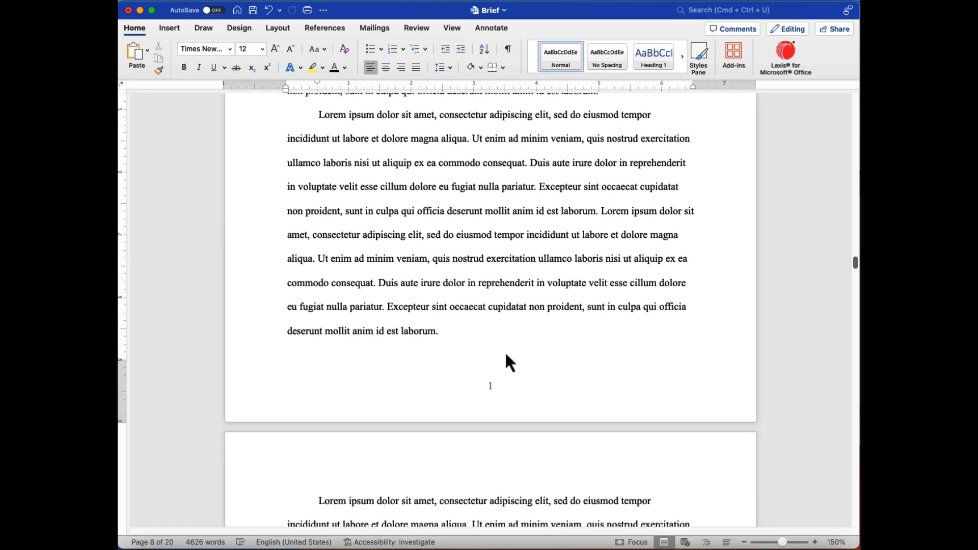
{"action": "scroll", "coordinate": [504, 351], "scroll_direction": "down", "scroll_amount": 10}
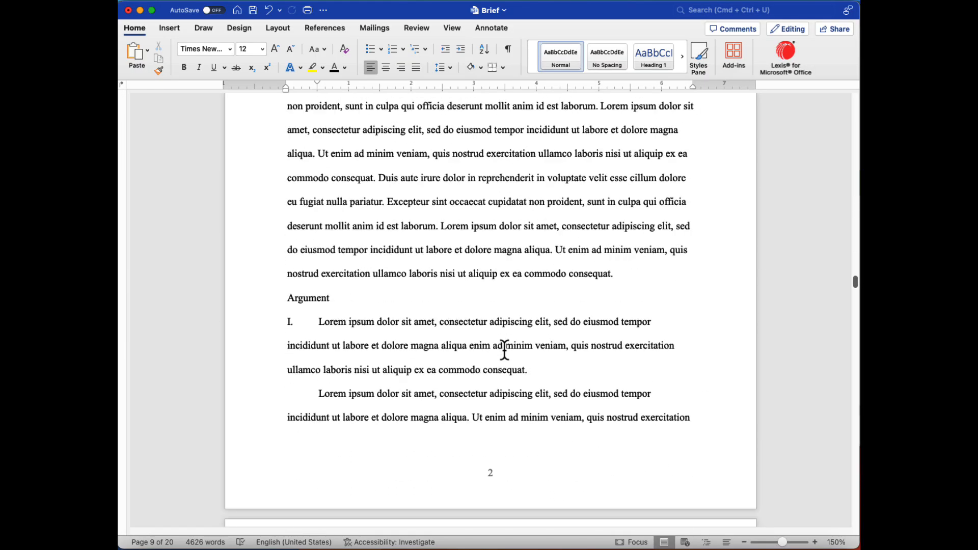